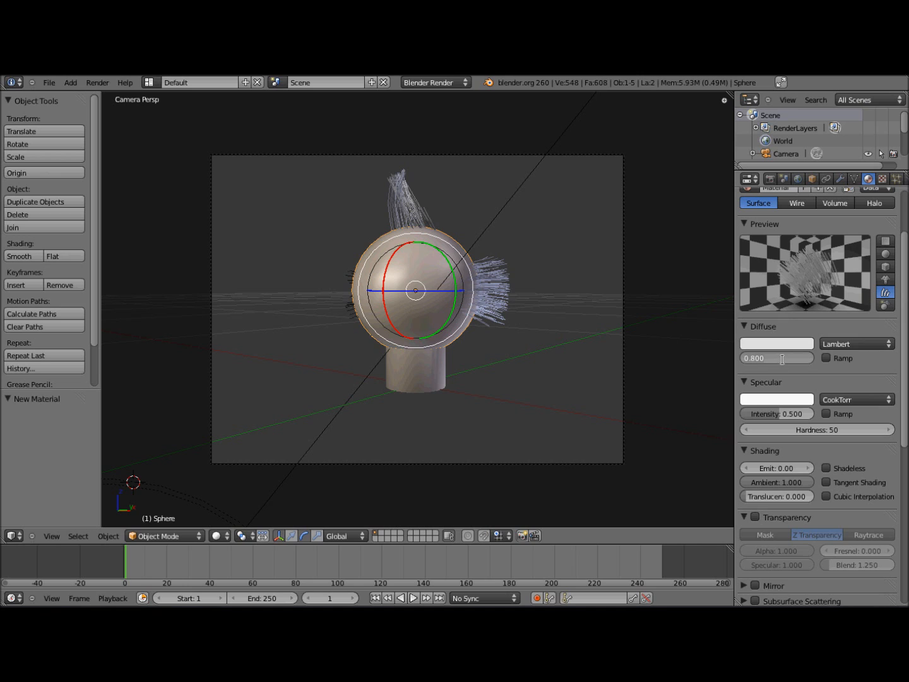
Step: Set the hair material's diffuse intensity to 0.6 and its diffuse color to orange-red
type("0.6")
key("Return")
left_click(781, 344)
left_click_drag(743, 237, 748, 263)
Step: Change the hair material's specular color to pale pink and set its hardness to 200
left_click(781, 397)
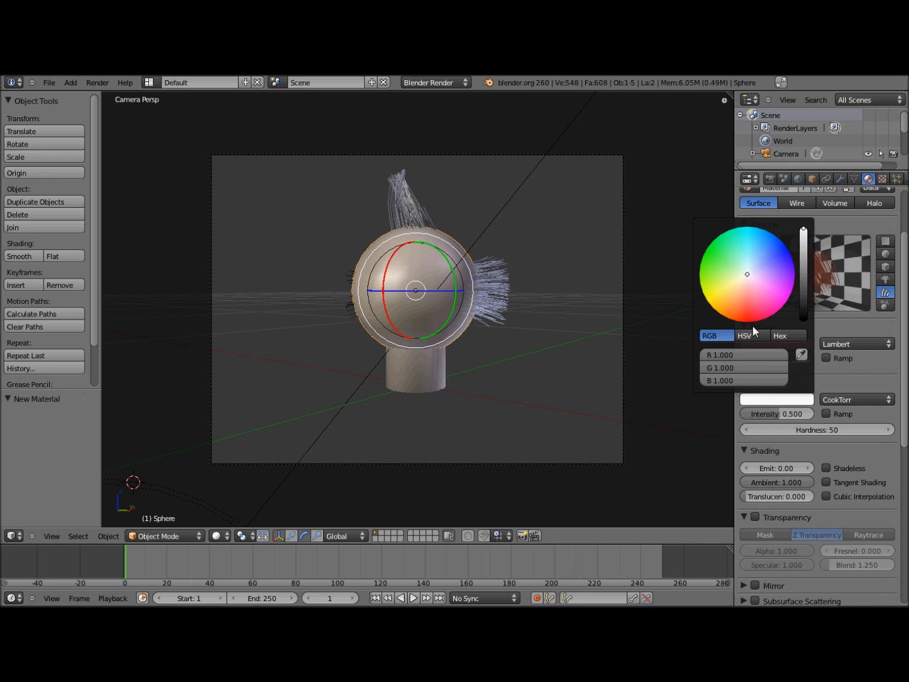
left_click(744, 292)
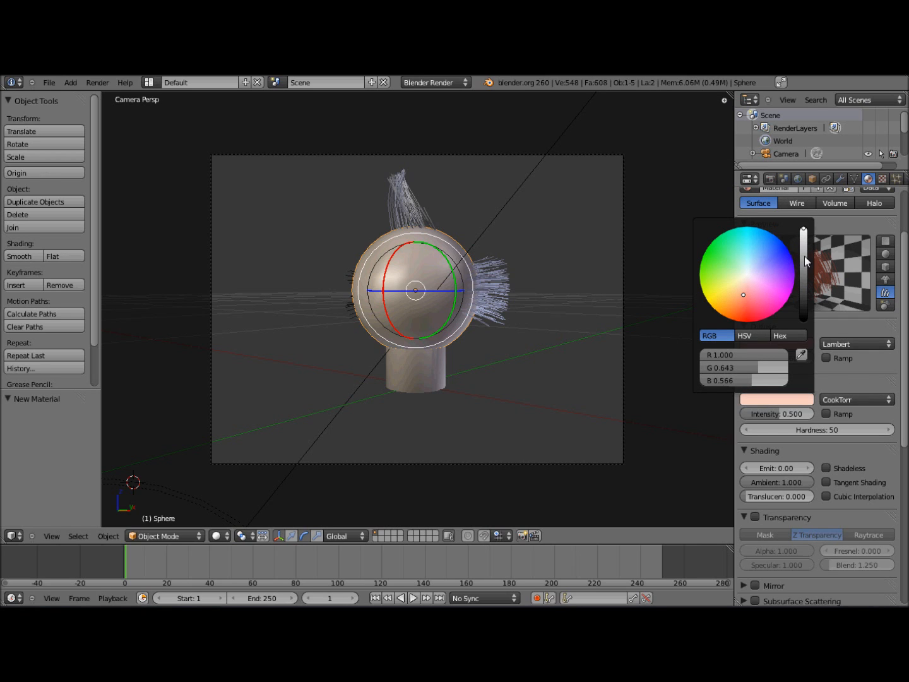
left_click(810, 426)
type("200")
key("Return")
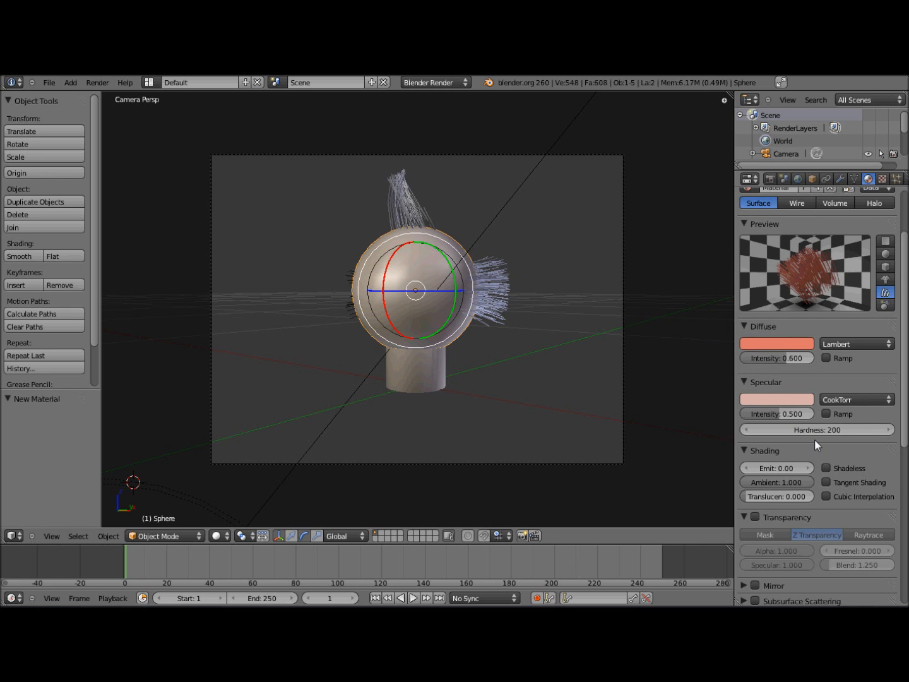
Step: Enable Z Transparency on the hair material with alpha and specular both at 0
scroll(812, 442, "down", 4)
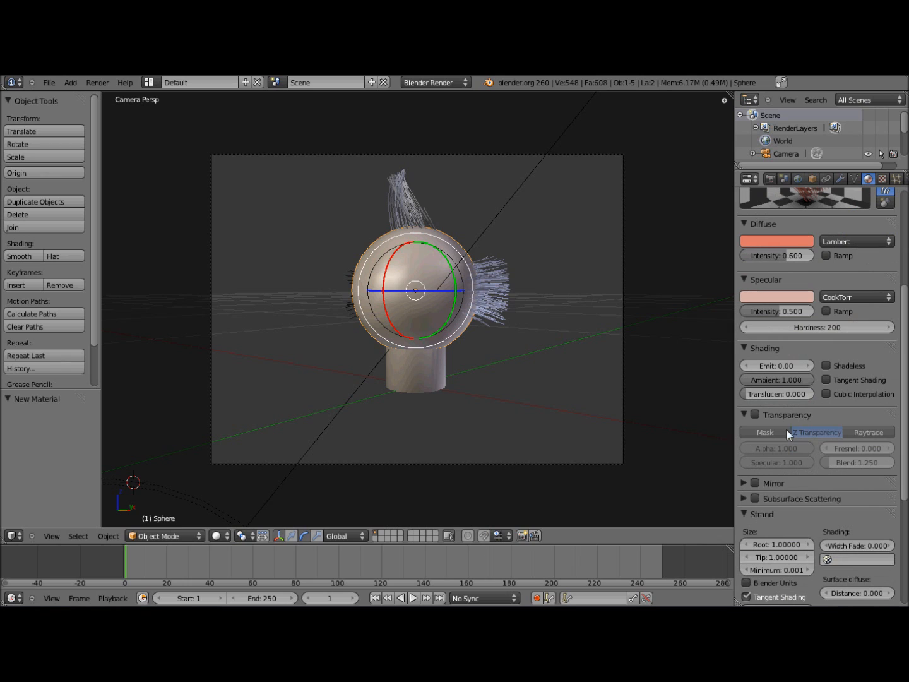
left_click(756, 414)
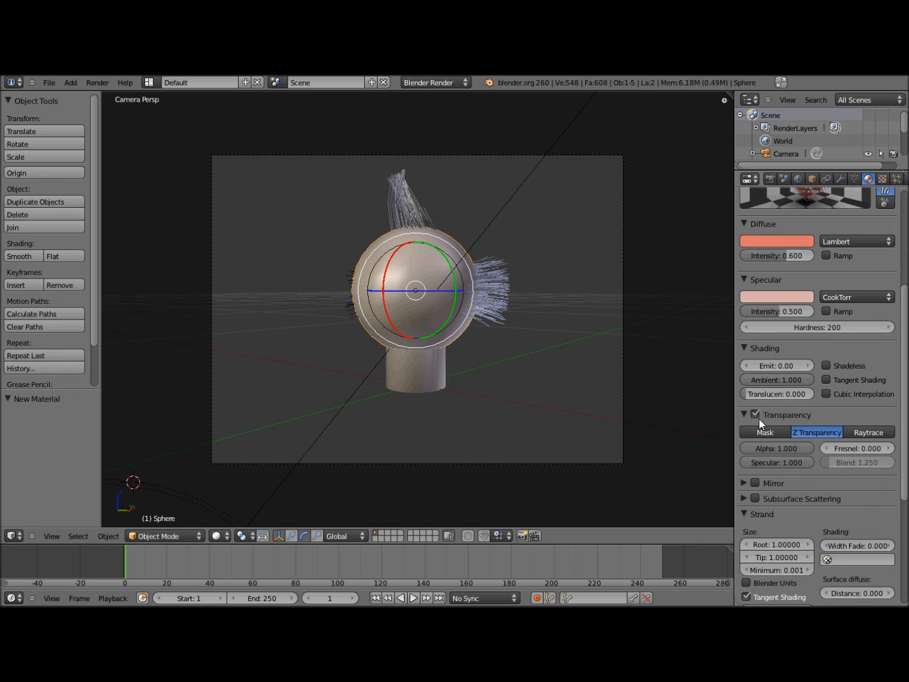
left_click_drag(810, 451, 719, 465)
Step: Set the strand root size to 1.5 and the tip size to 0.9
scroll(800, 490, "down", 5)
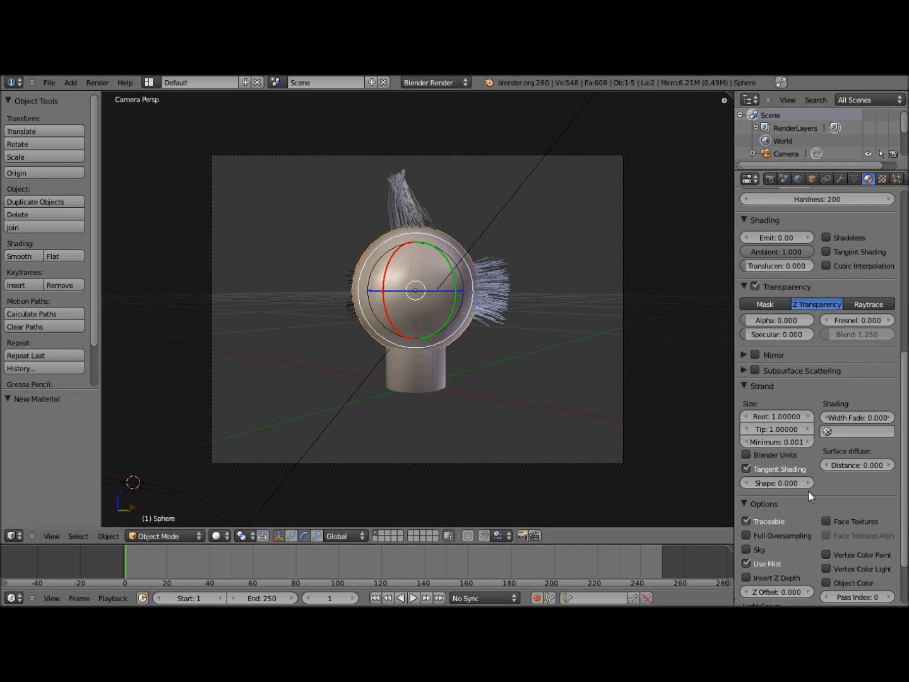
left_click(776, 417)
type("1.5")
key("Return")
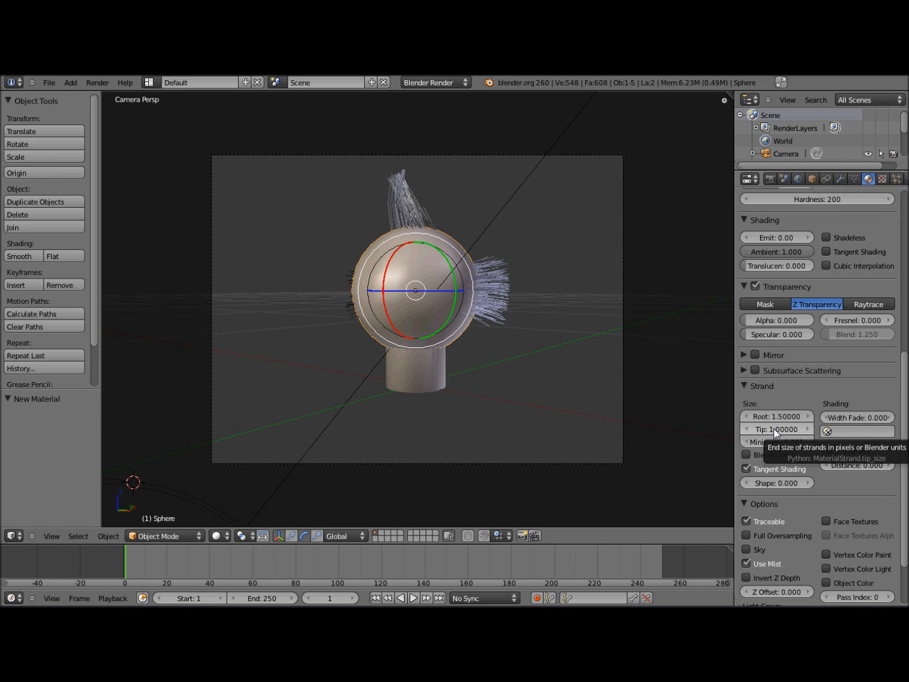
left_click(774, 429)
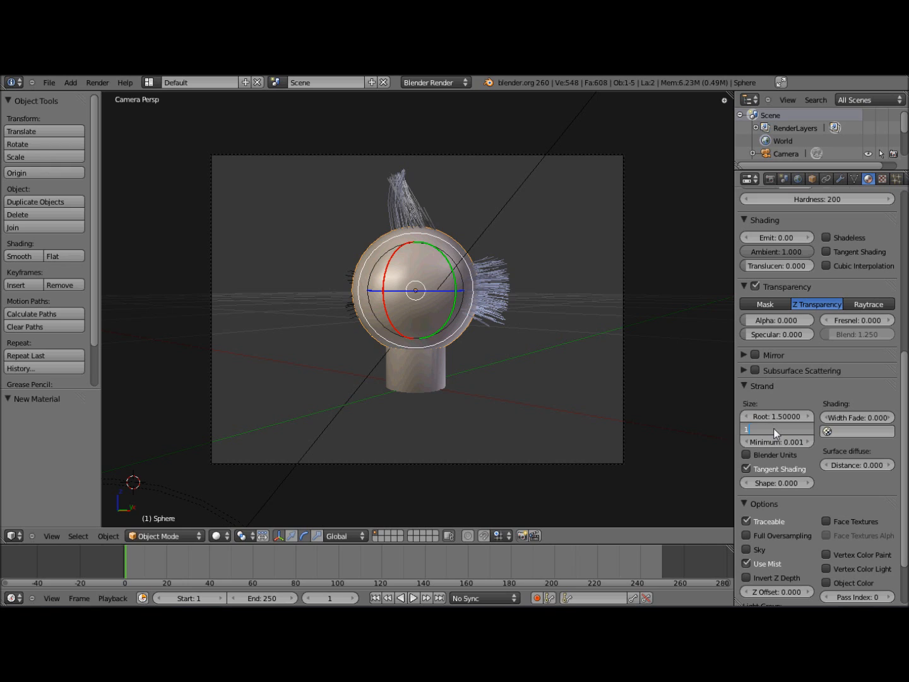
type("1.2")
key("Return")
left_click(786, 431)
type("0.9")
key("Return")
Step: Add a new texture to the hair material and make its type Blend
scroll(807, 386, "down", 3)
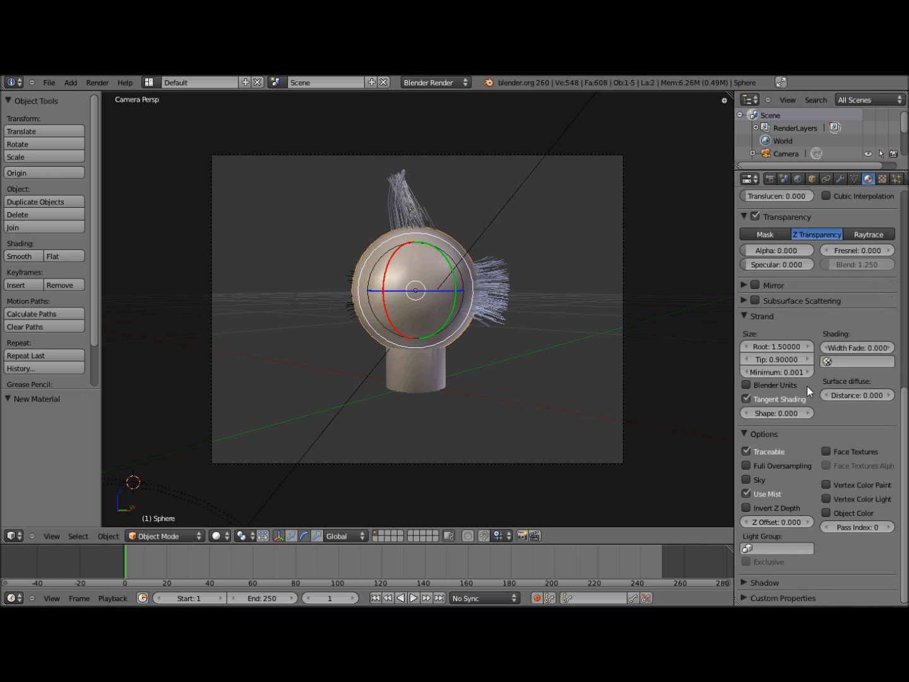
scroll(807, 386, "up", 10)
scroll(808, 390, "up", 5)
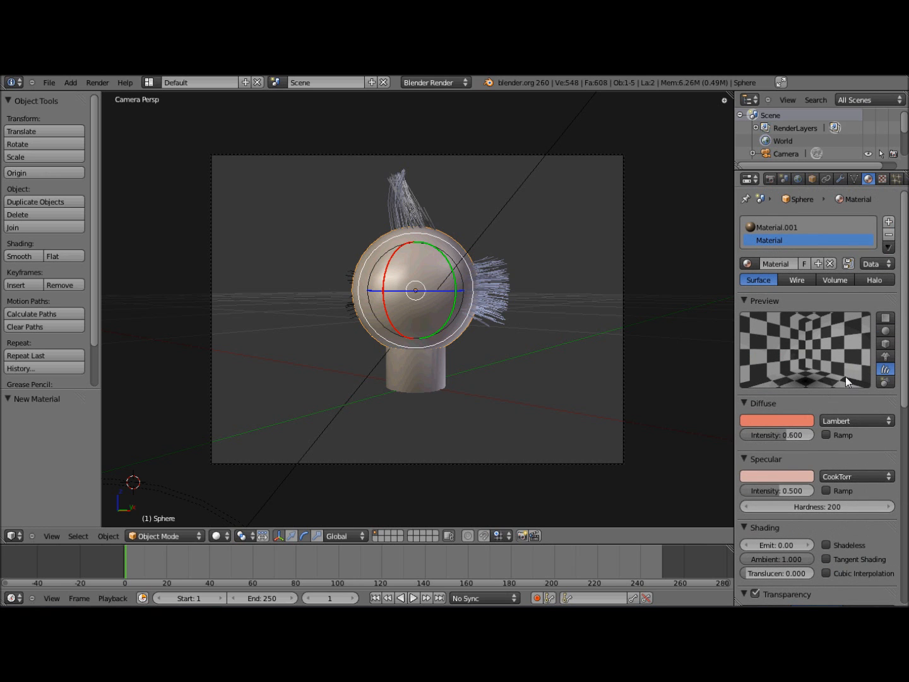
scroll(845, 376, "down", 5)
scroll(789, 265, "up", 3)
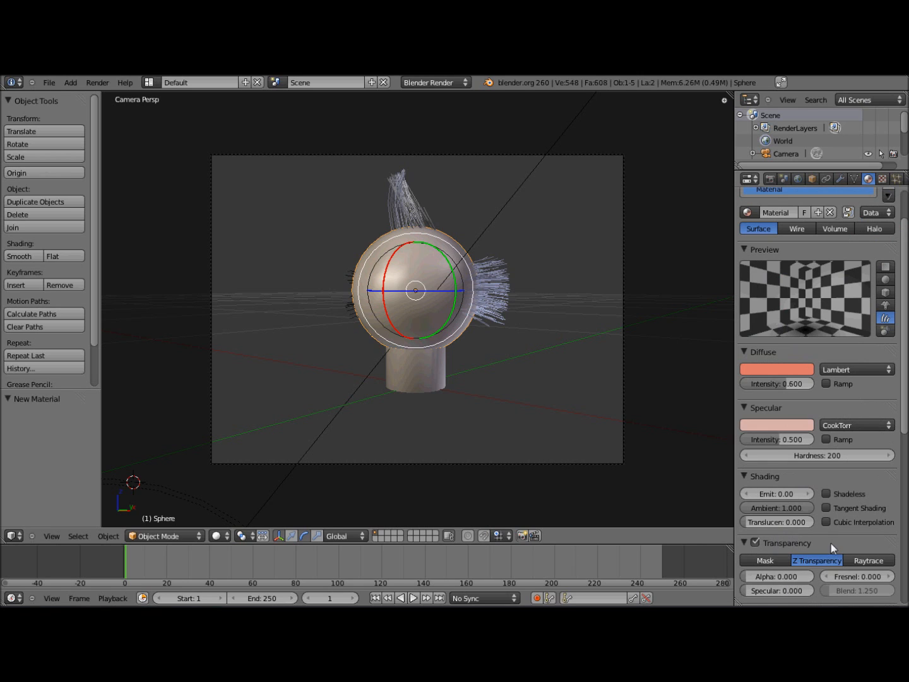
left_click(884, 179)
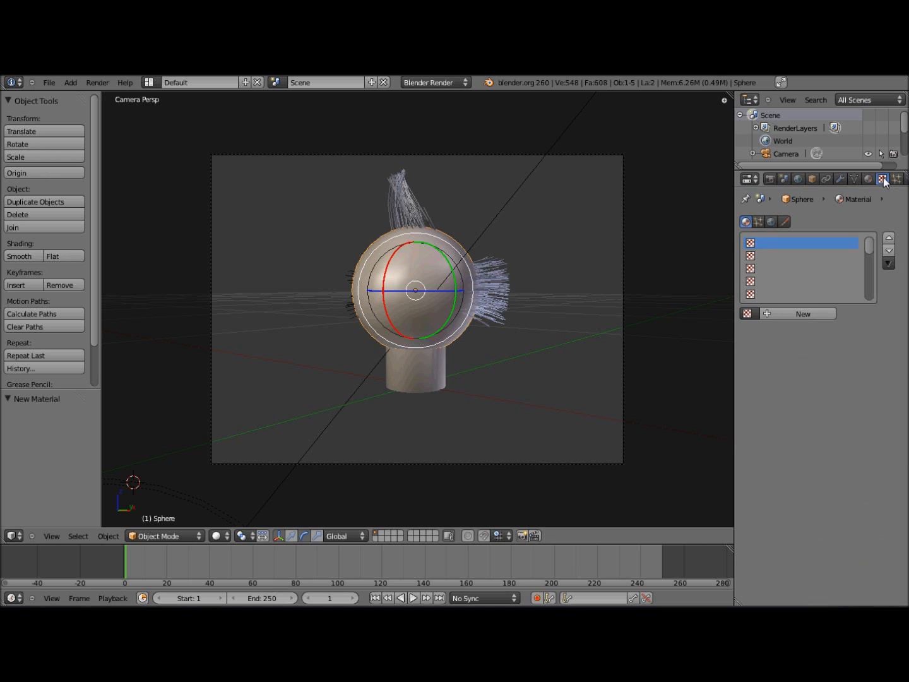
left_click(810, 314)
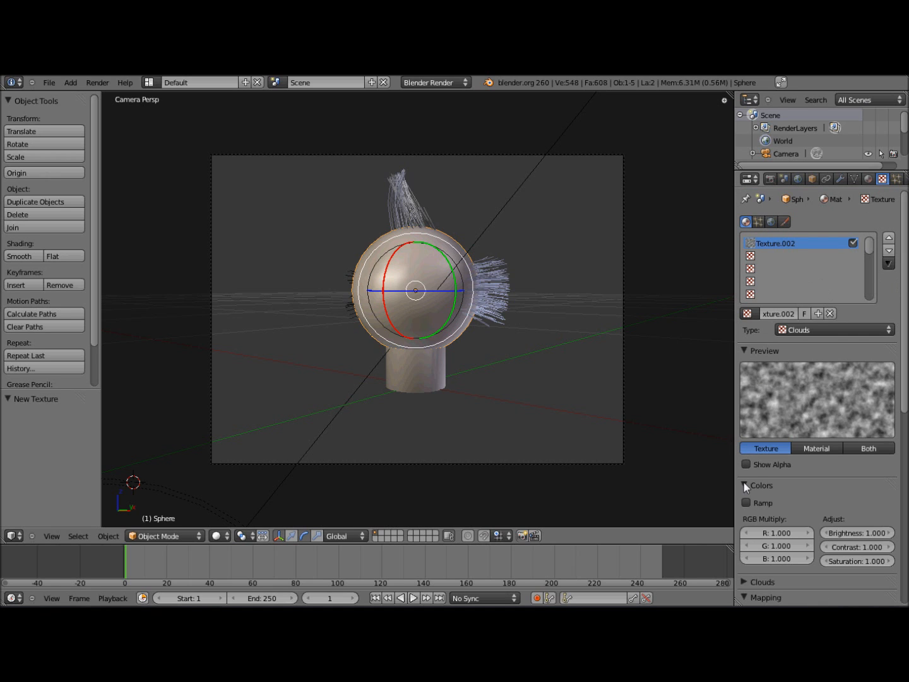
left_click(796, 328)
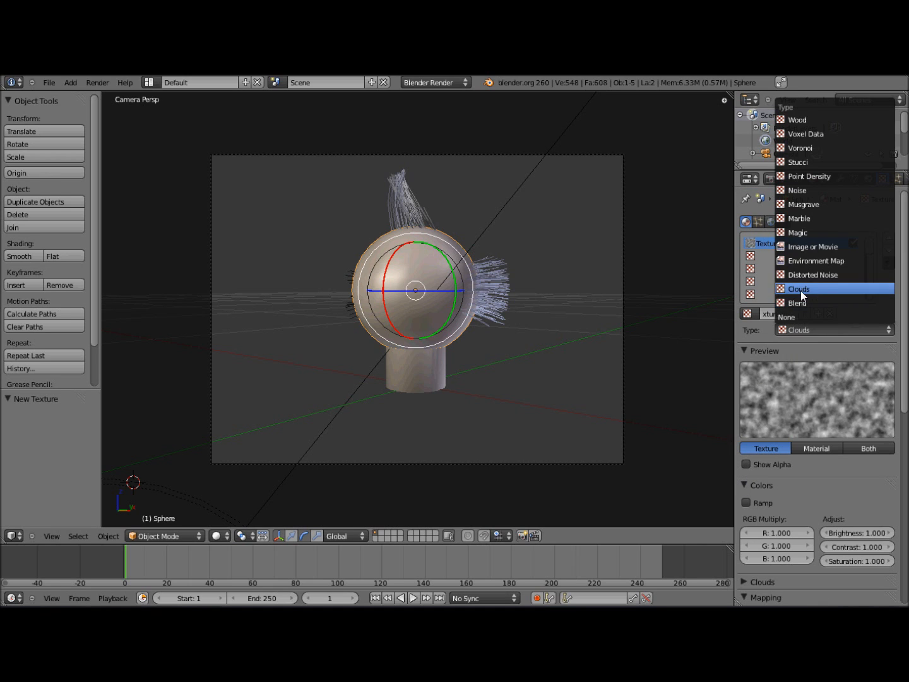
left_click(800, 303)
Step: Turn on Show Alpha for the Blend texture's preview and enable its color ramp
scroll(786, 412, "down", 4)
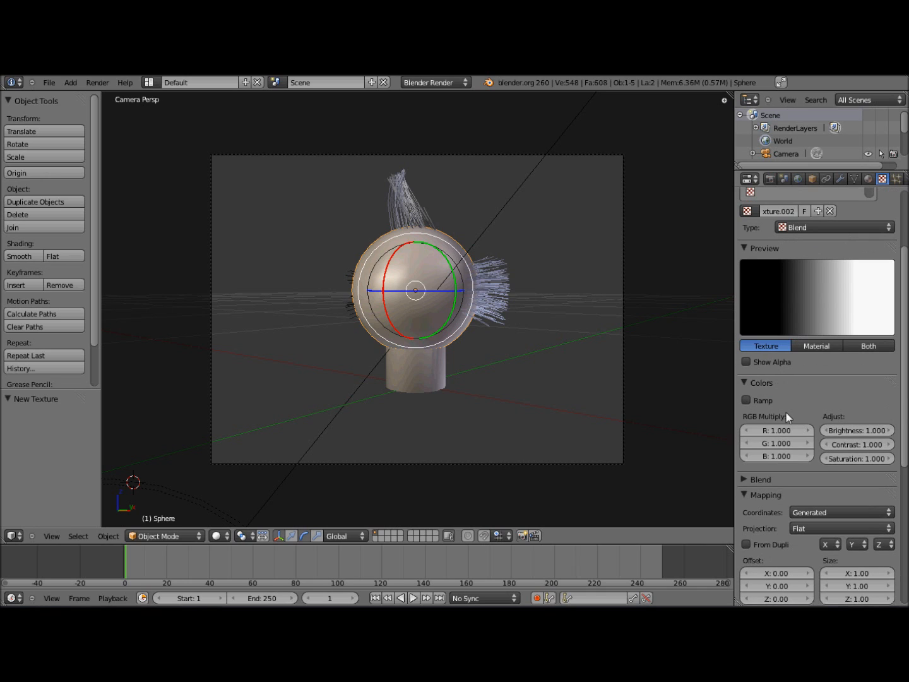
scroll(758, 423, "down", 1)
left_click(748, 337)
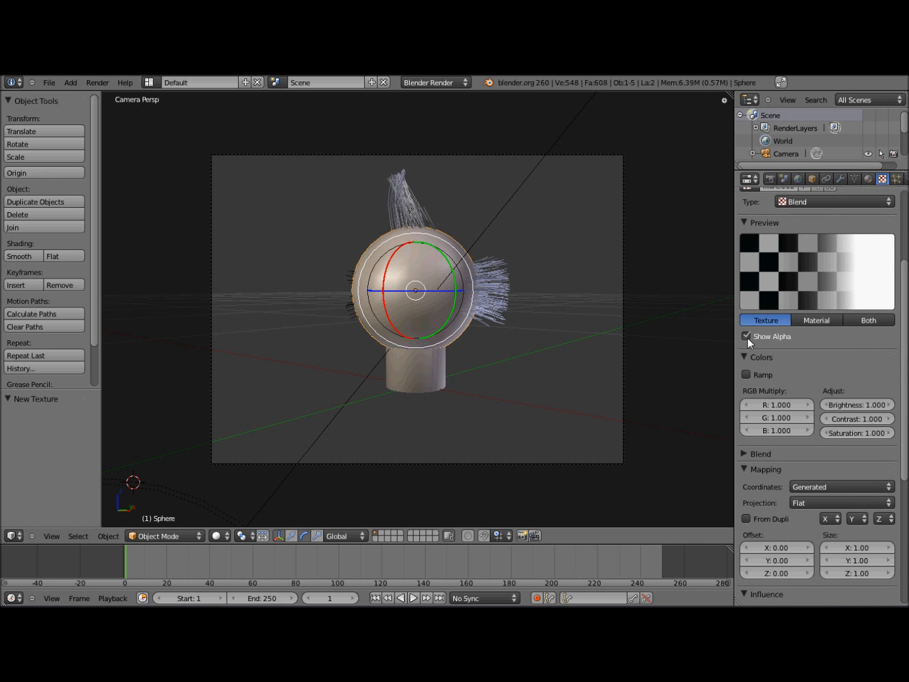
left_click(747, 374)
Step: Add two stops to the color ramp, placing the third stop at about 0.51 and the last at about 0.72
scroll(748, 375, "down", 3)
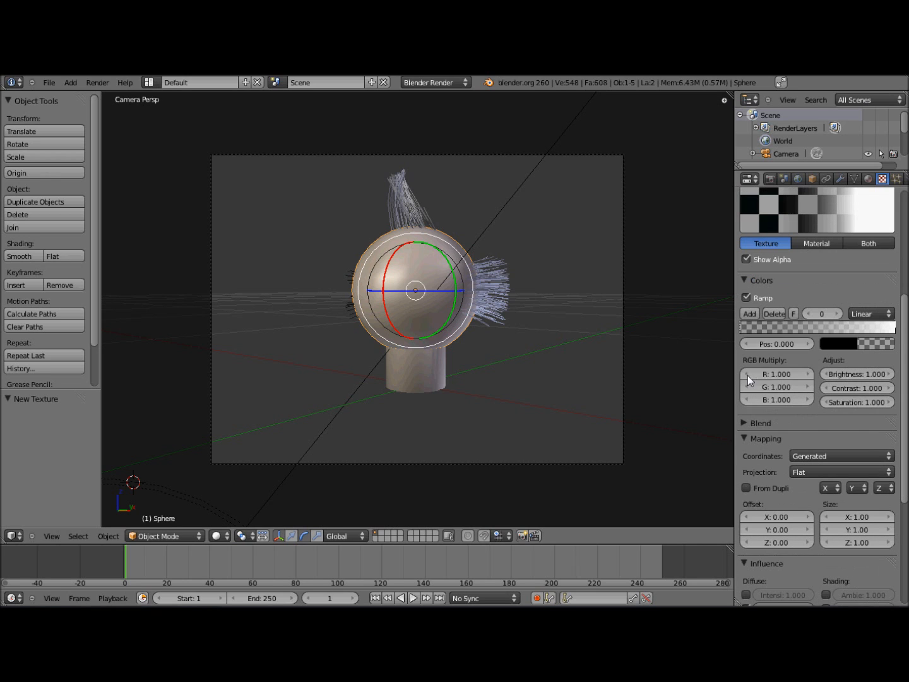
left_click_drag(895, 327, 821, 326)
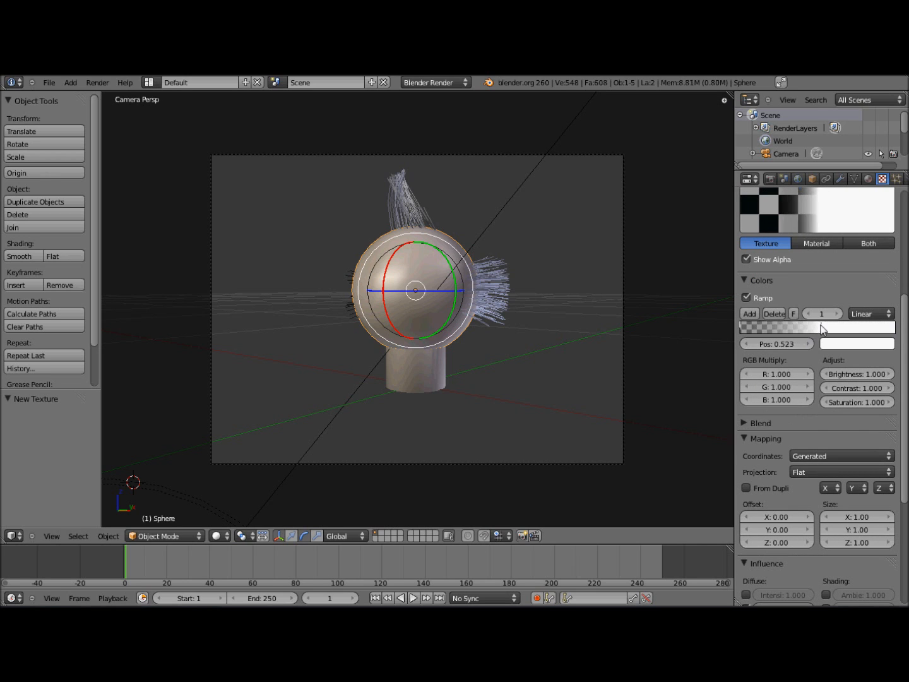
left_click(751, 313)
left_click_drag(822, 330, 853, 329)
left_click_drag(782, 330, 819, 329)
Step: Make the last stop of the color ramp fully transparent by setting its alpha to 0
left_click(852, 329)
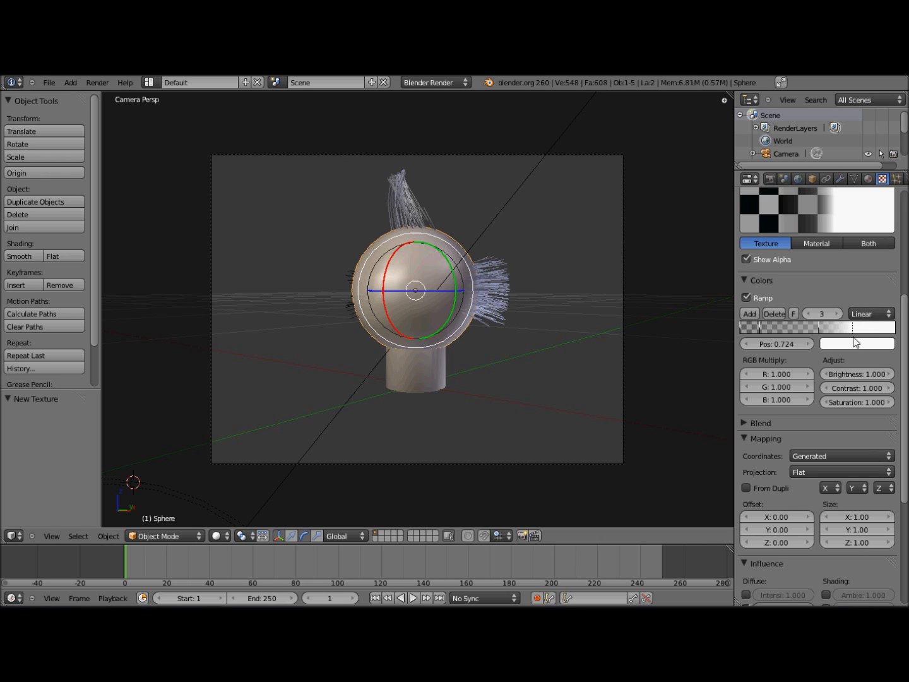
left_click(850, 342)
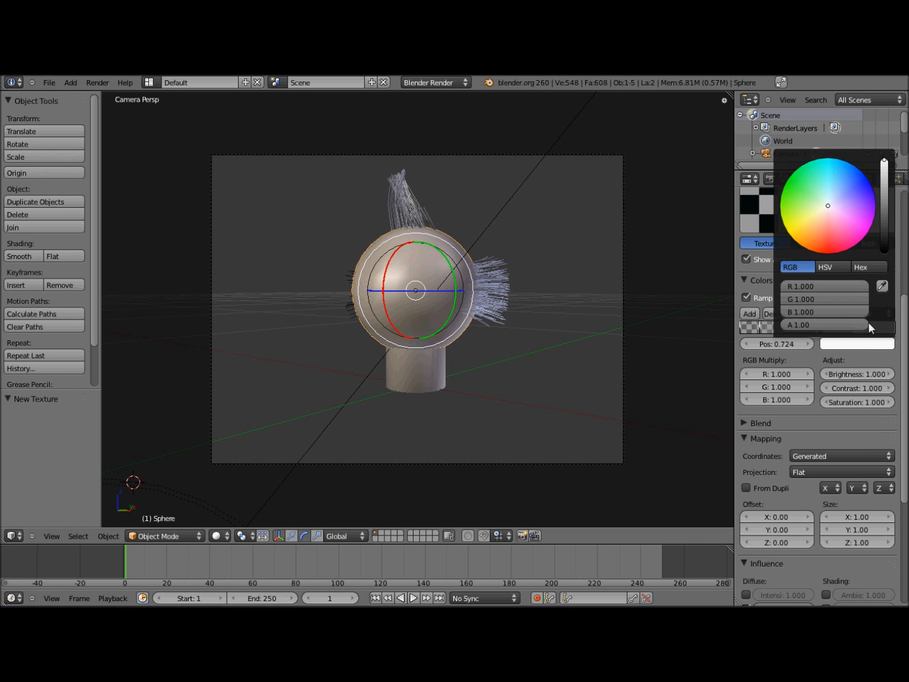
left_click_drag(868, 323, 753, 324)
Step: Make the two middle stops of the color ramp fully opaque with alpha 1
left_click(819, 327)
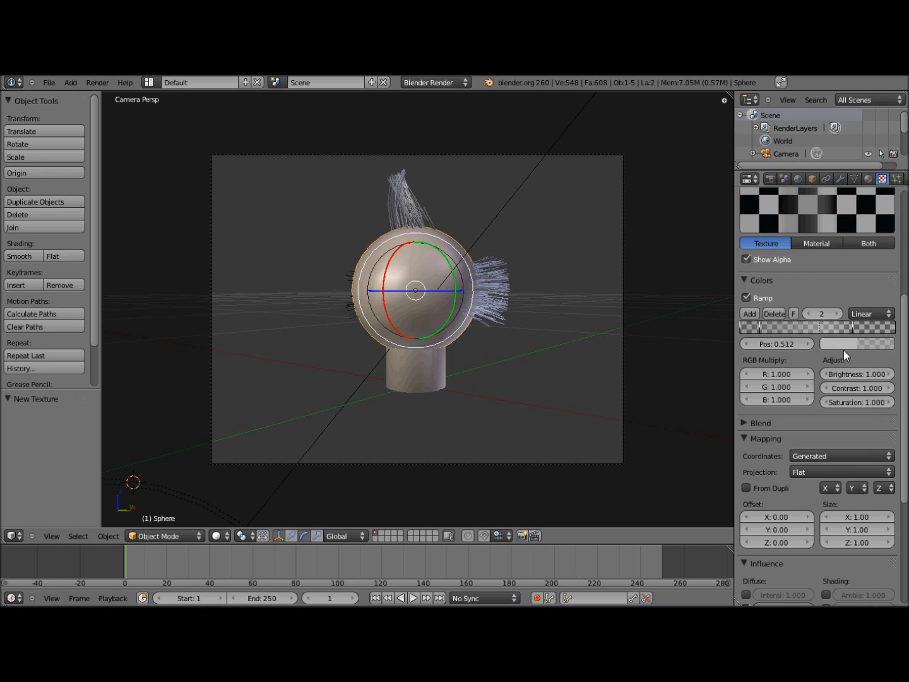
left_click(842, 345)
left_click_drag(823, 327, 871, 327)
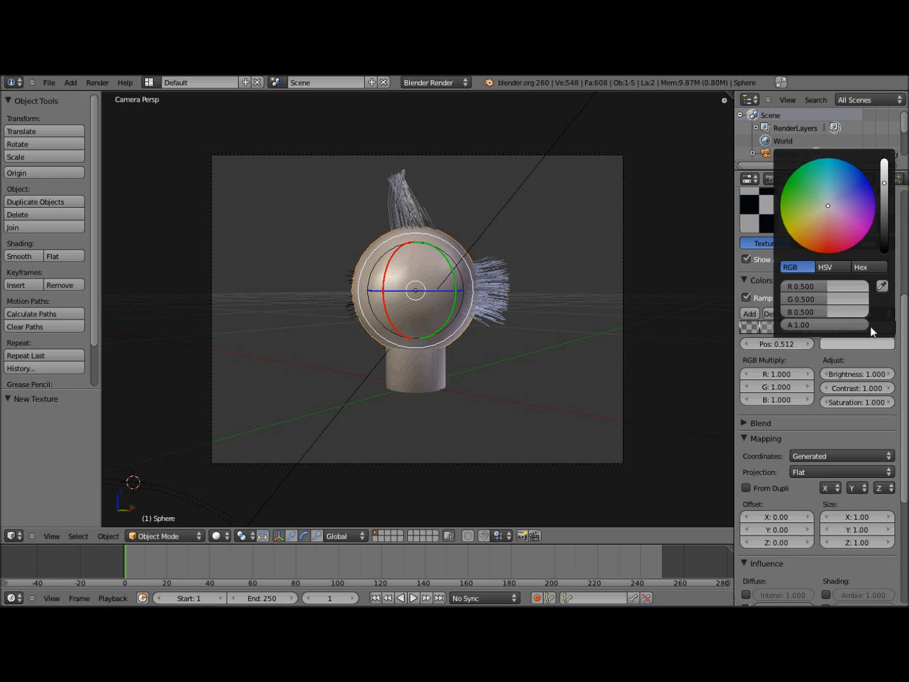
left_click(766, 323)
left_click(831, 345)
left_click_drag(803, 328, 870, 328)
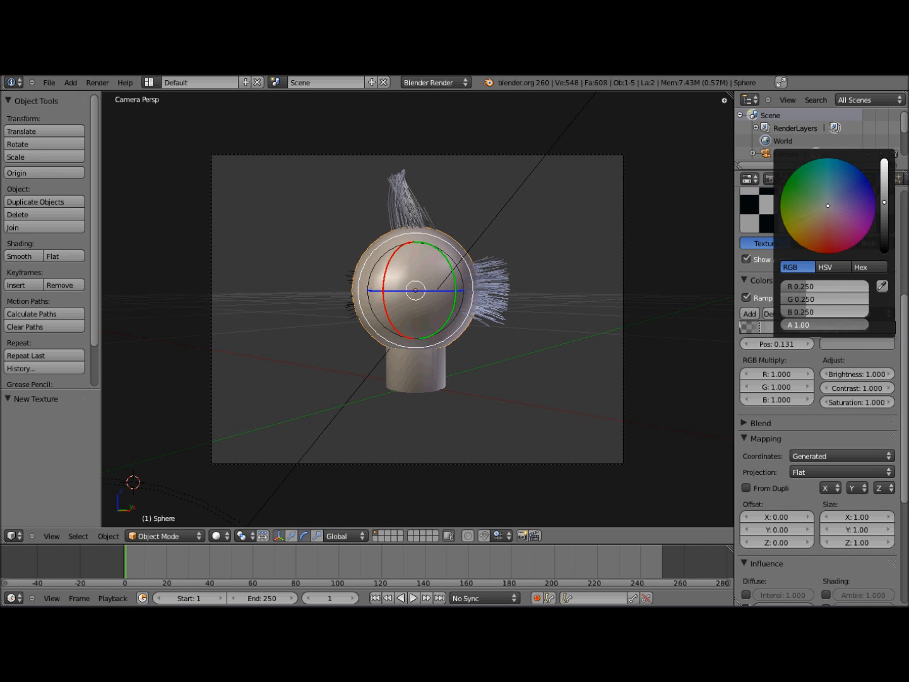
Step: Reposition the ramp stops, with the last at 1.0, the third at about 0.755 and the second at about 0.073
left_click(742, 328)
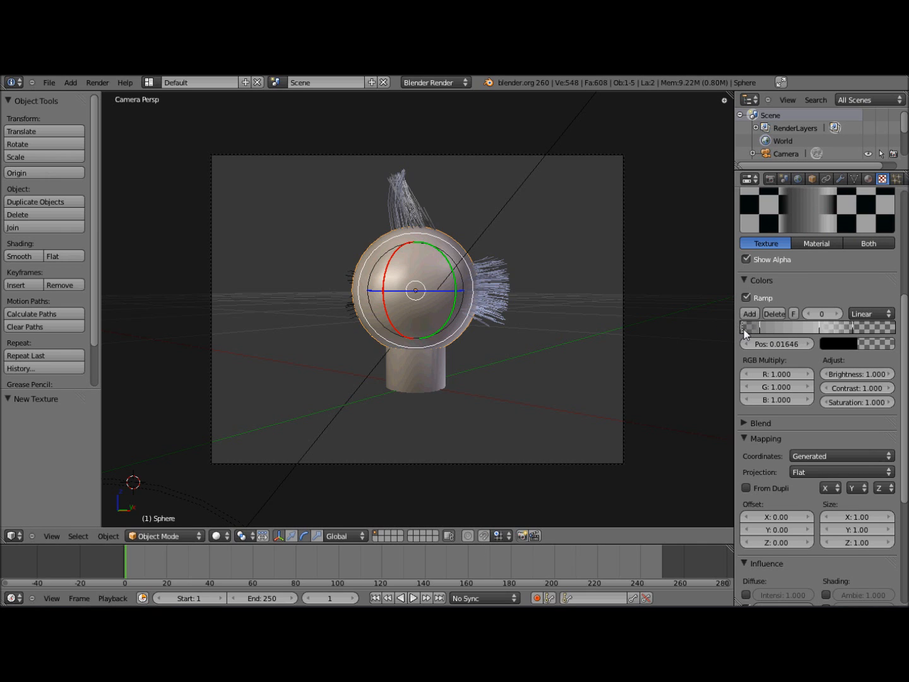
left_click(837, 344)
left_click_drag(853, 329, 906, 332)
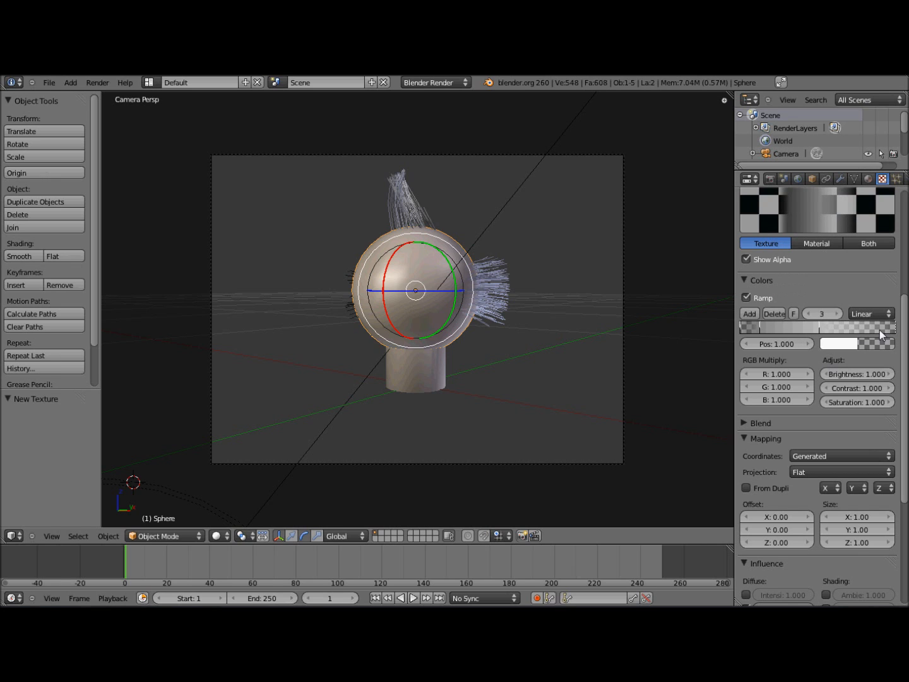
mouse_move(823, 330)
left_mouse_down()
mouse_move(872, 331)
mouse_move(859, 332)
left_mouse_up()
left_click_drag(762, 329, 750, 327)
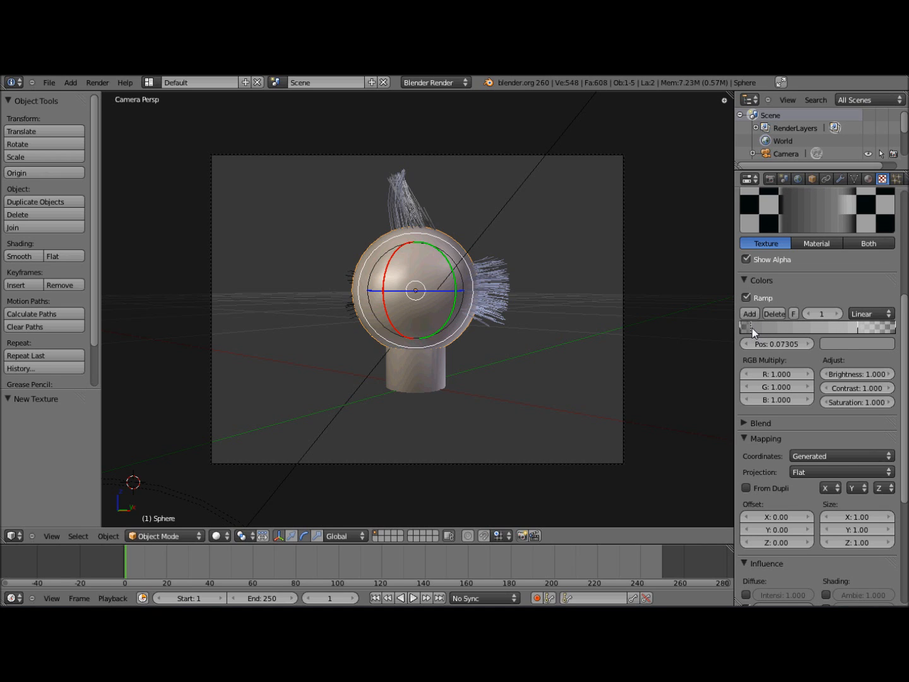
Step: Color the ramp's second stop light orange, about R 0.686, G 0.341, B 0.209
left_click(841, 341)
left_click(884, 179)
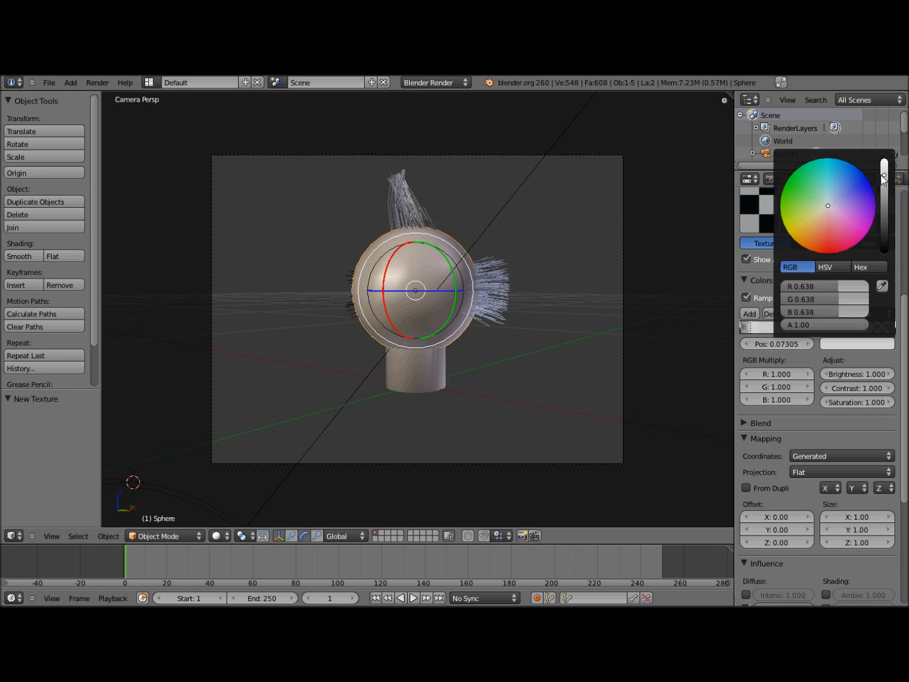
left_click_drag(809, 237, 819, 237)
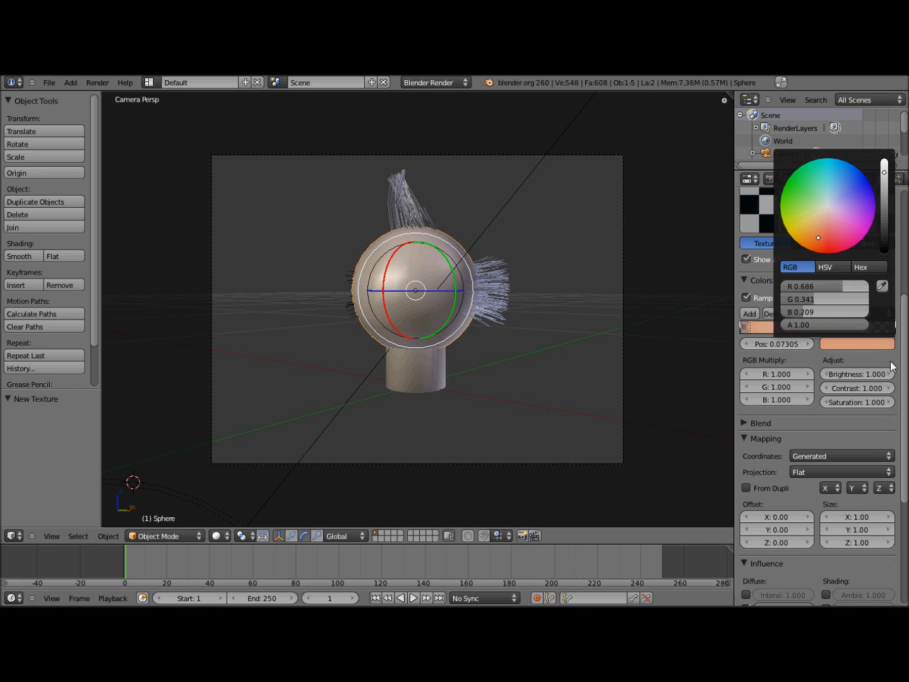
Step: Color the ramp's third stop, at position 0.755, dark brown
left_click(860, 327)
left_click(858, 344)
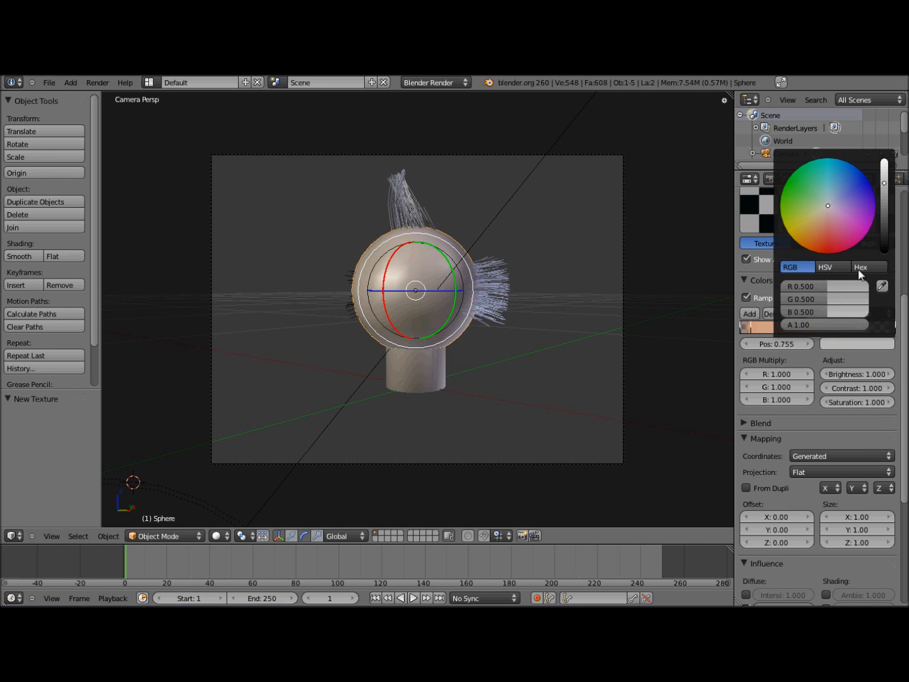
left_click(882, 219)
left_click(810, 239)
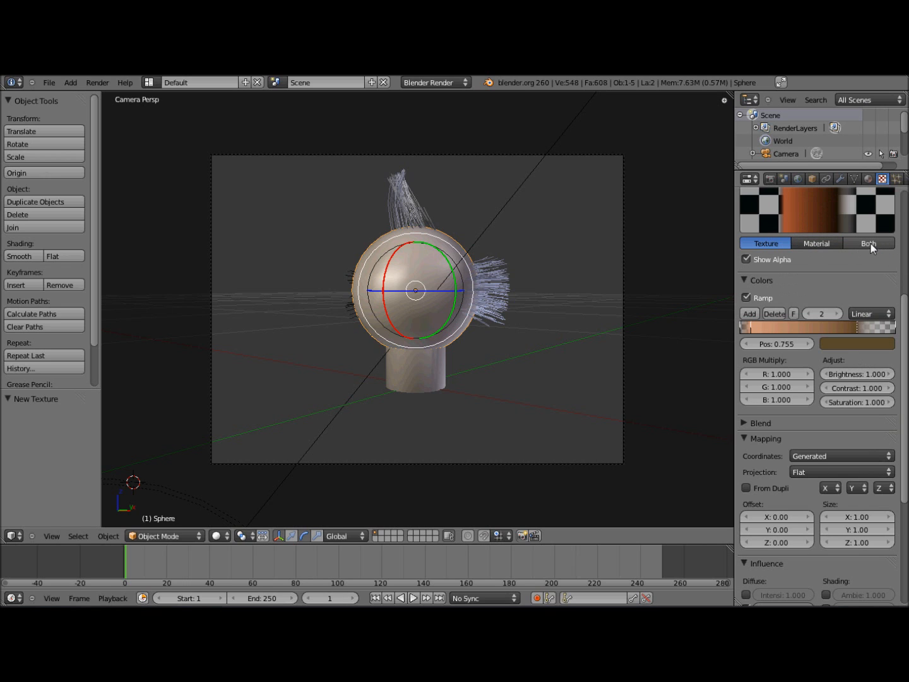
Step: Preview both texture and material, and let the texture influence the diffuse alpha at 1.0
scroll(871, 253, "up", 4)
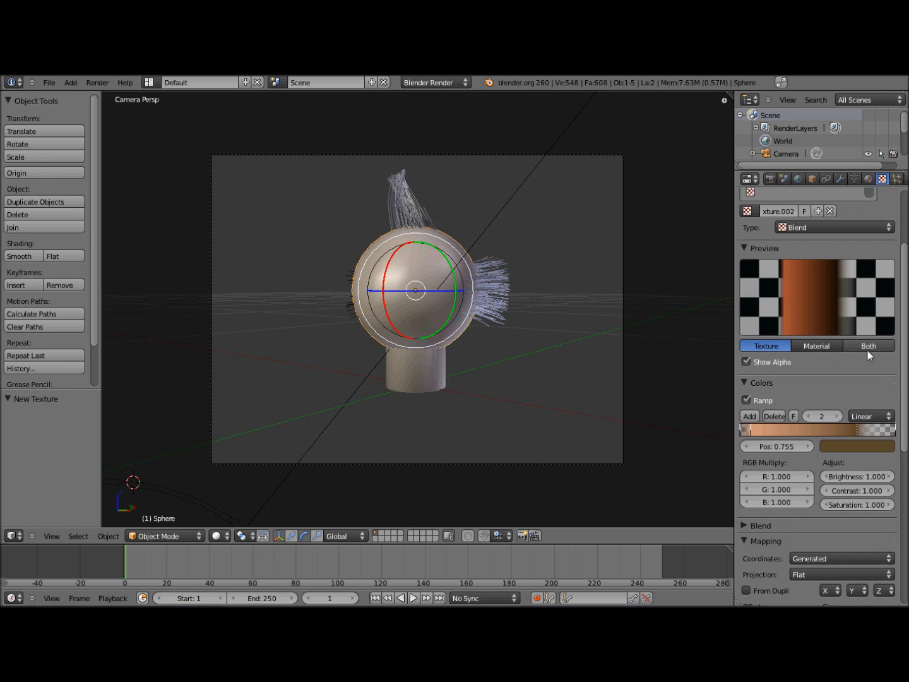
left_click(867, 348)
scroll(807, 412, "down", 10)
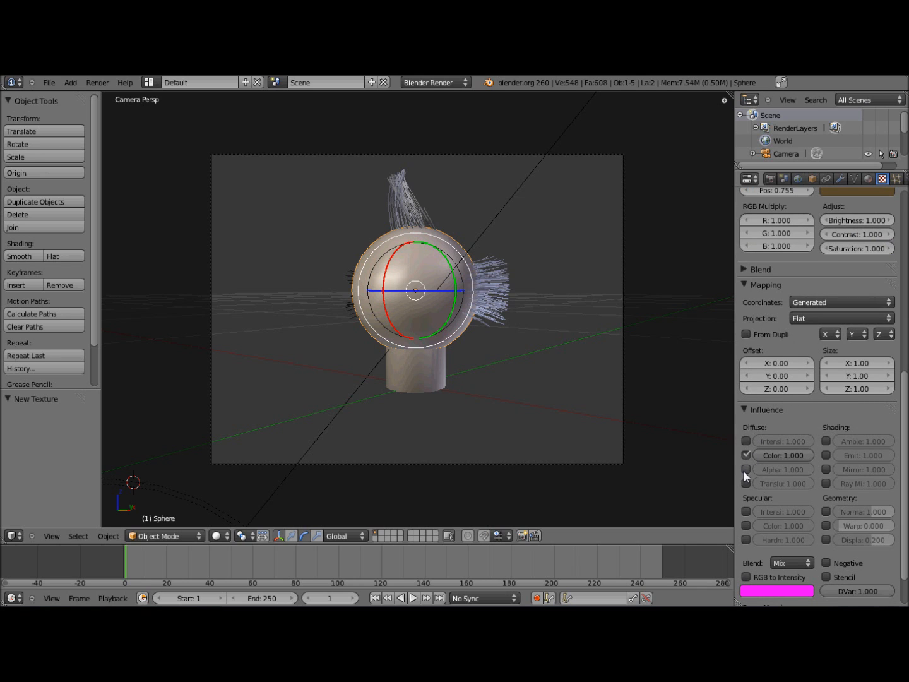
scroll(791, 486, "up", 11)
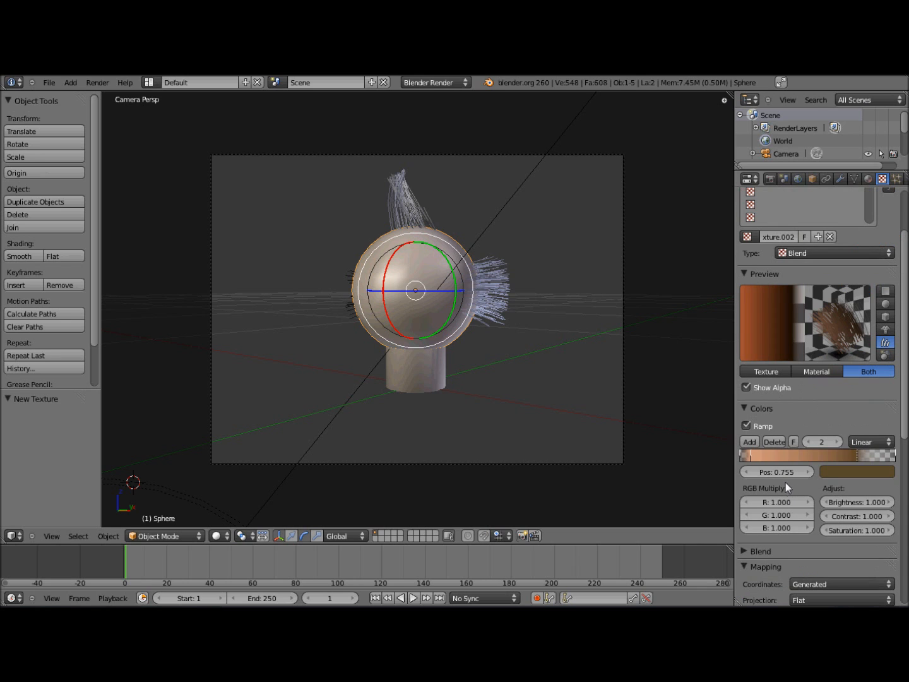
scroll(785, 483, "down", 12)
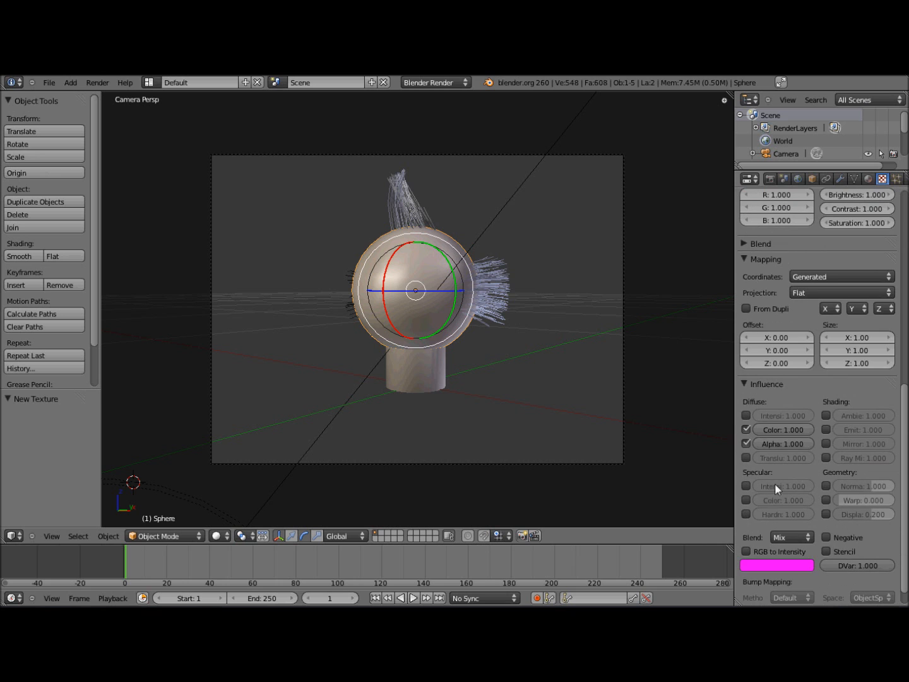
Step: Try the RGB to Intensity option for the texture's influence and check its effect in the hair preview
left_click(748, 551)
scroll(806, 463, "up", 11)
scroll(807, 461, "down", 11)
scroll(779, 447, "down", 1)
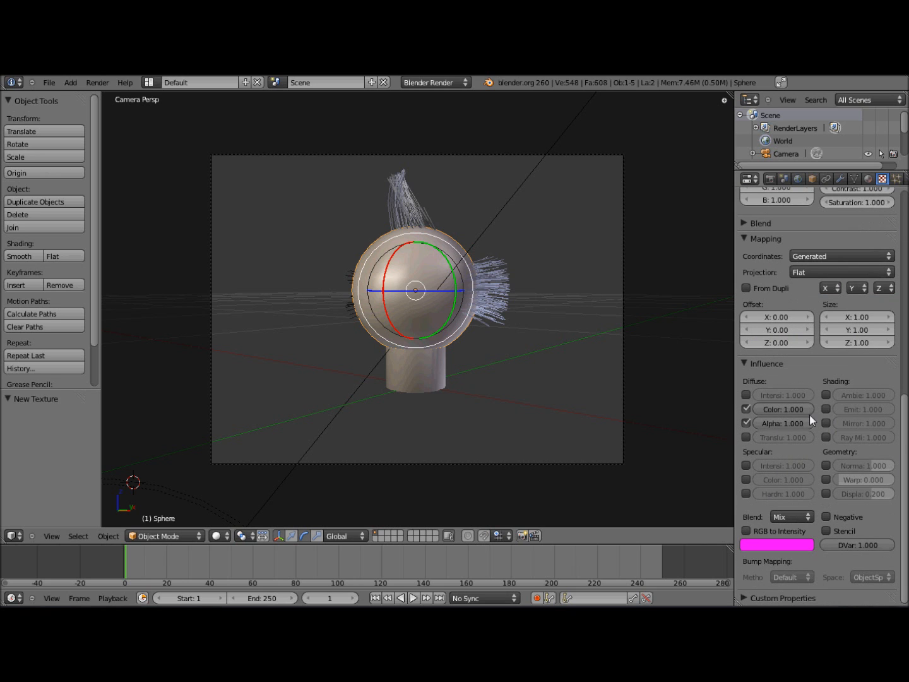
Step: Move the ramp's dark brown stop to position 0.792
scroll(808, 413, "up", 10)
left_click_drag(860, 384, 863, 383)
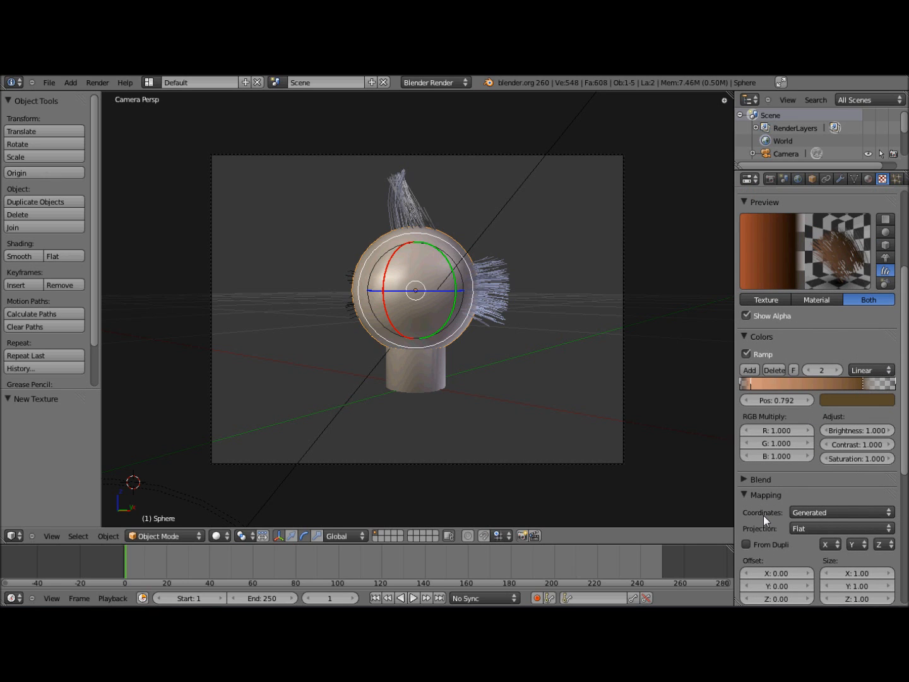
scroll(765, 500, "down", 8)
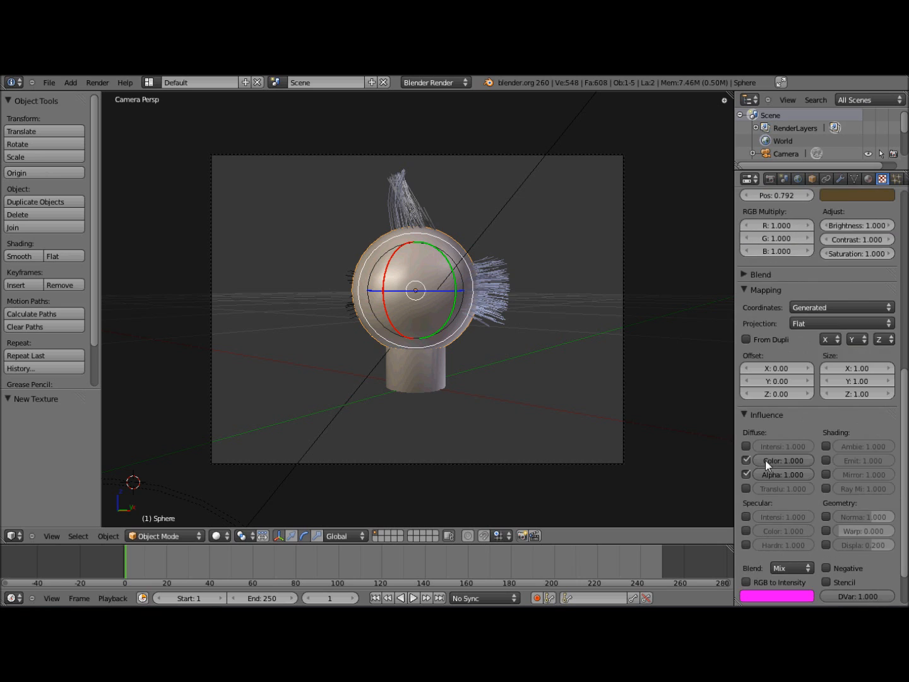
Step: Map the Blend texture using Strand / Particle coordinates
scroll(764, 455, "up", 4)
left_click(745, 378)
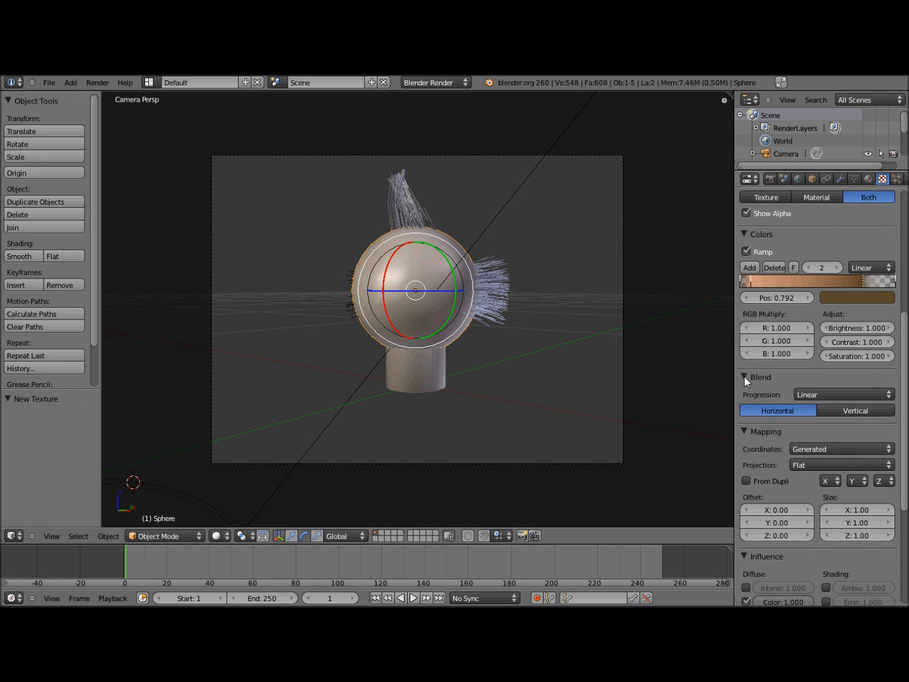
left_click(746, 377)
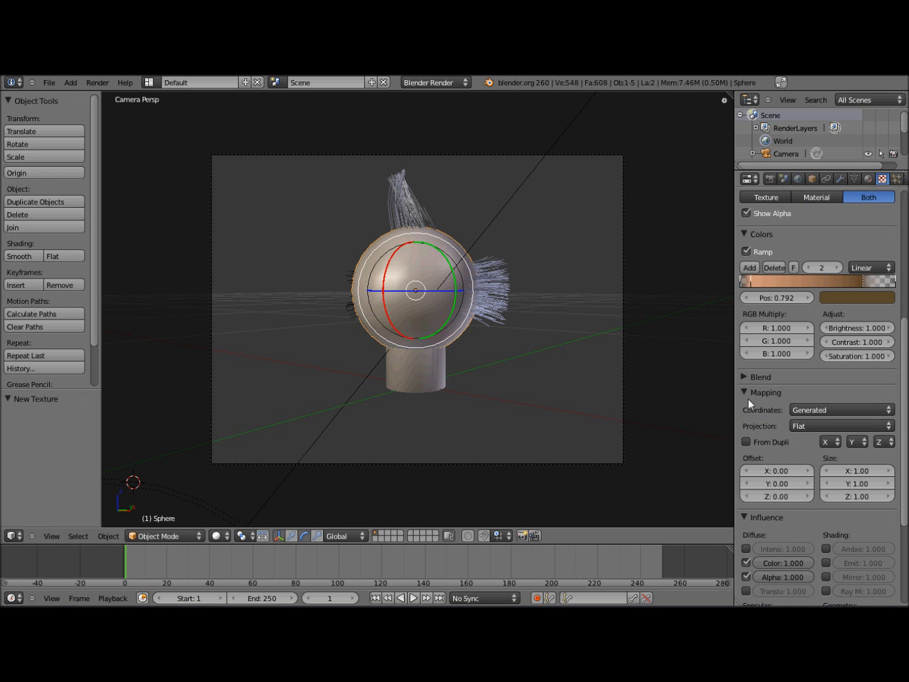
left_click(823, 409)
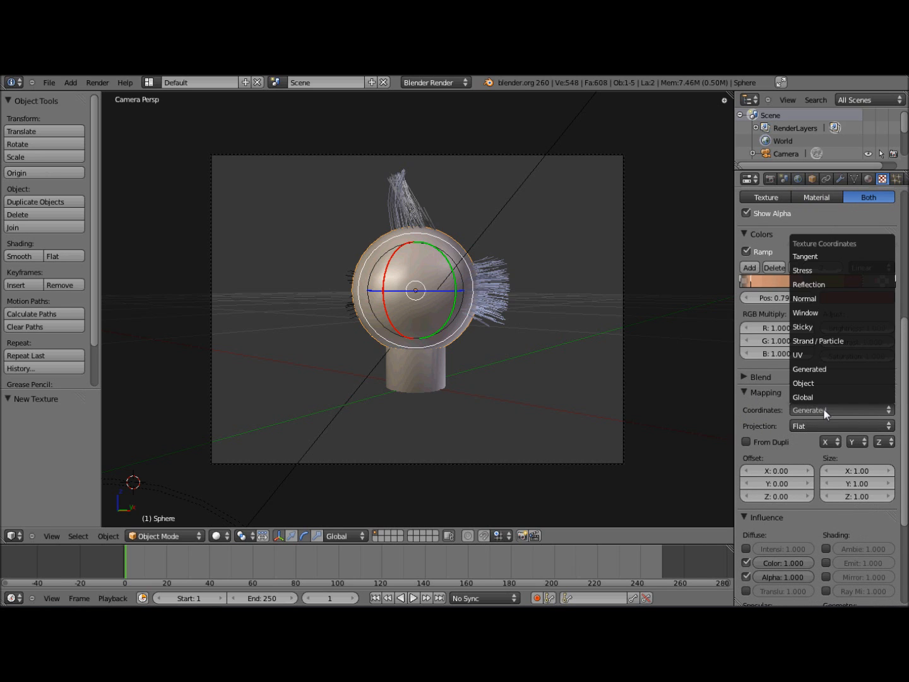
left_click(827, 343)
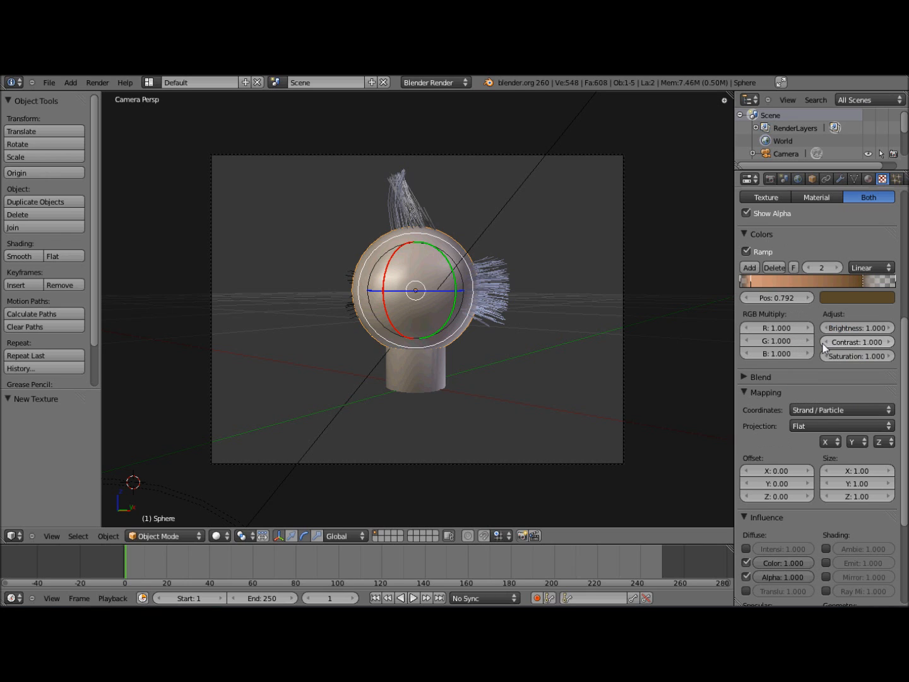
scroll(791, 471, "up", 6)
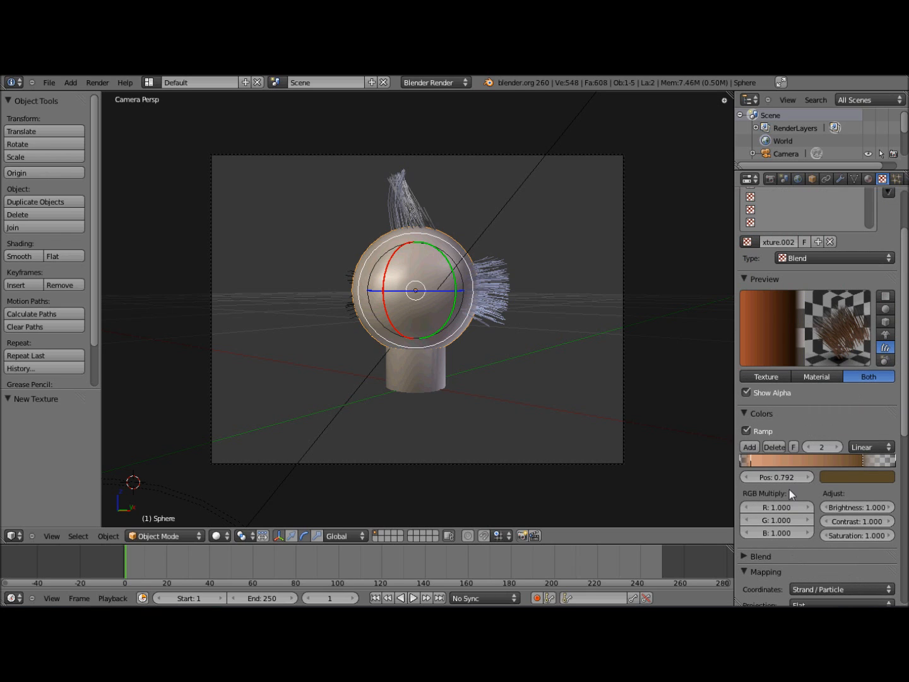
Step: Move the ramp's dark brown stop to position 0.846 and render the image
left_click_drag(864, 463, 900, 465)
left_click(841, 478)
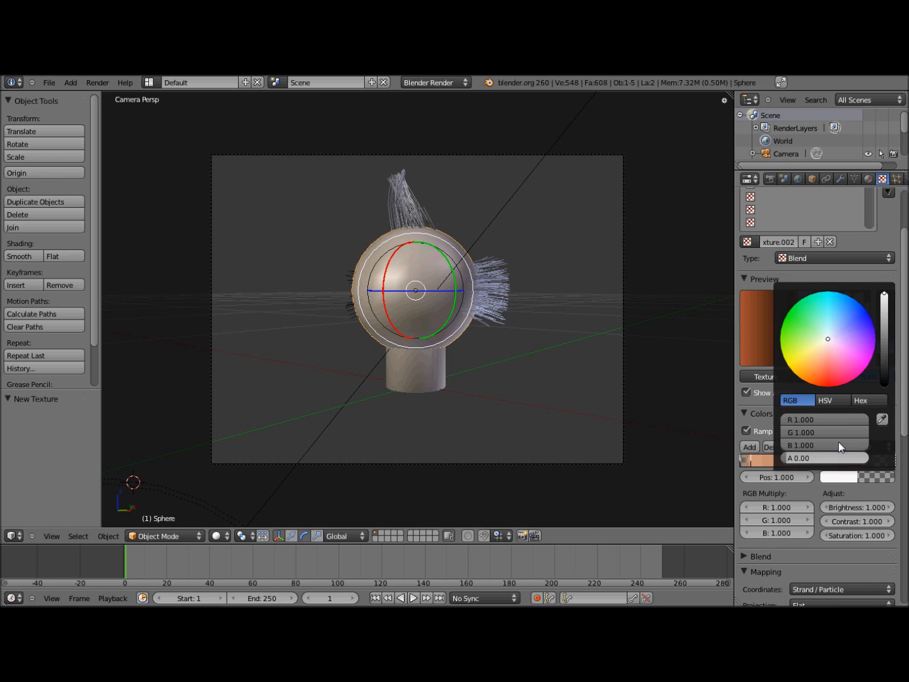
left_click(814, 376)
left_click_drag(860, 460, 870, 471)
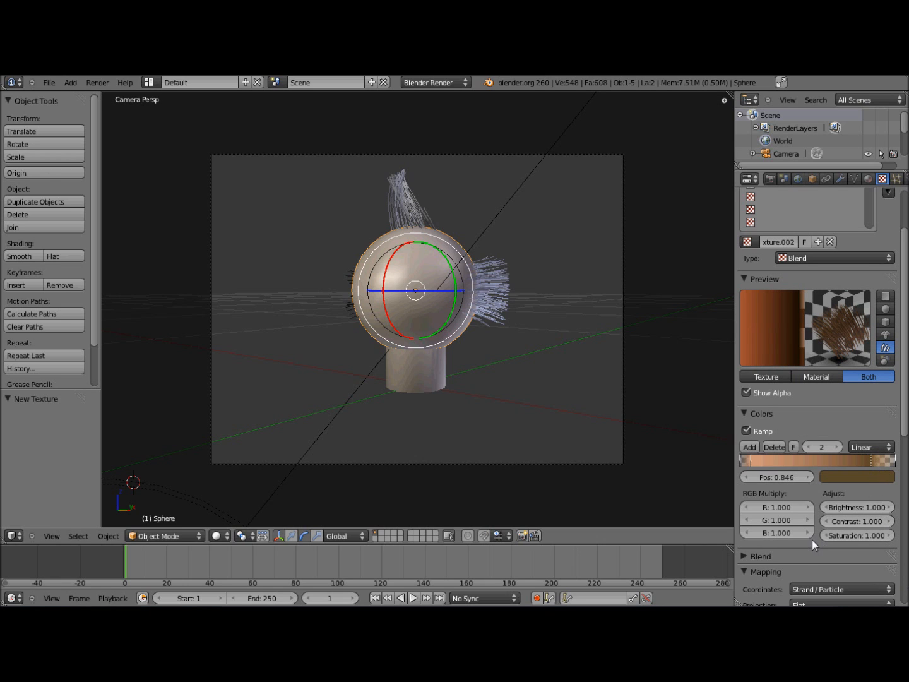
left_click(771, 178)
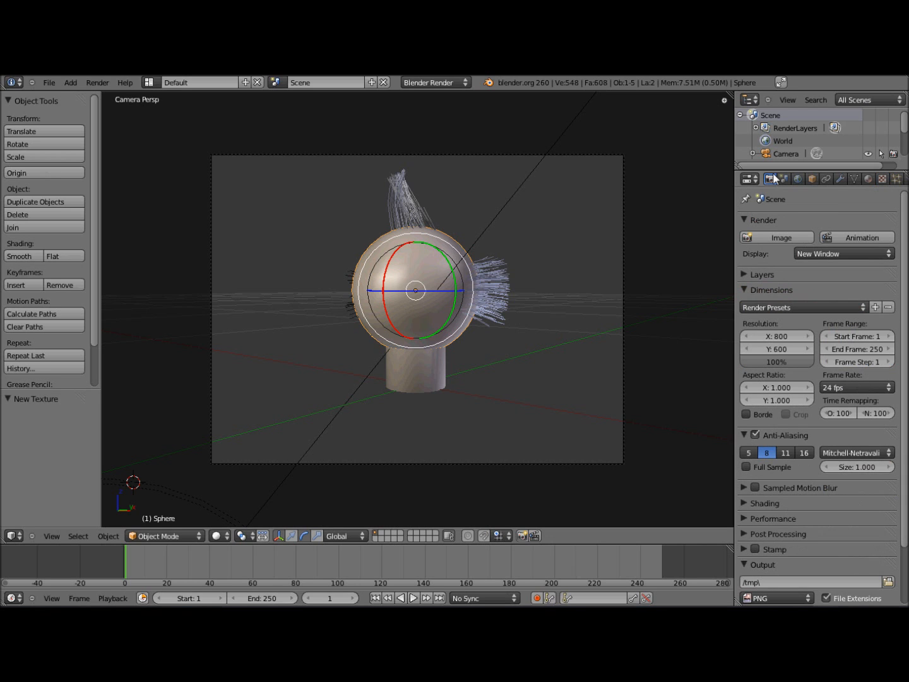
left_click(788, 238)
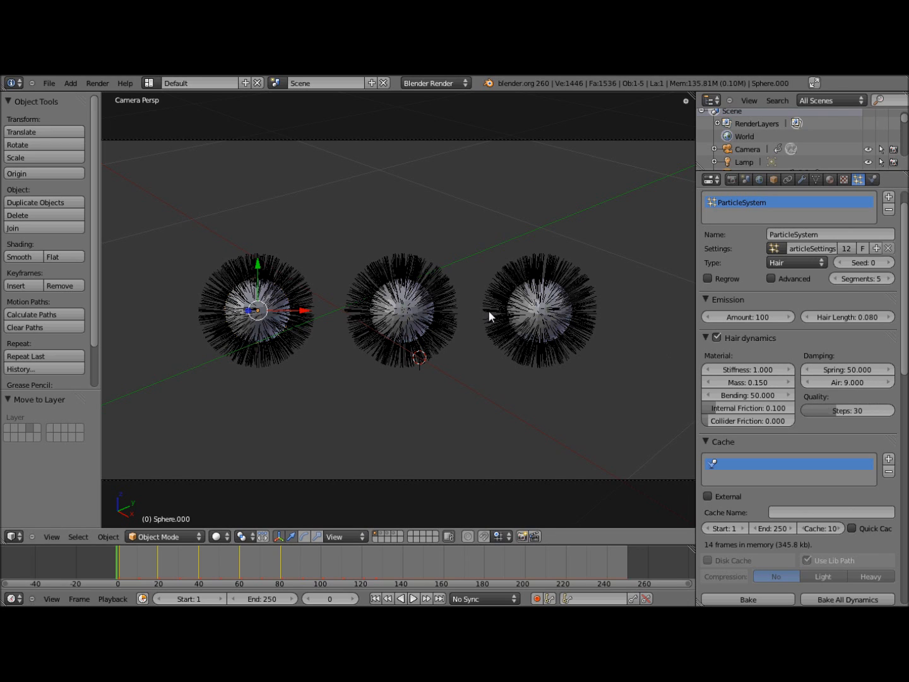
Step: Compare the hair stiffness settings of the three test spheres and play their animation
right_click(396, 310)
right_click(553, 301)
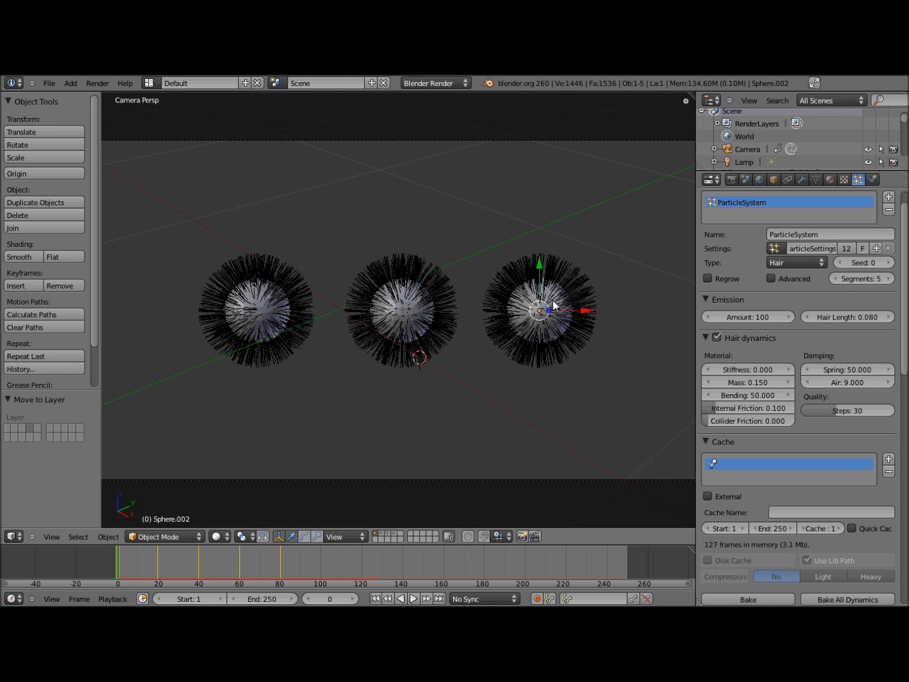
key("alt+a")
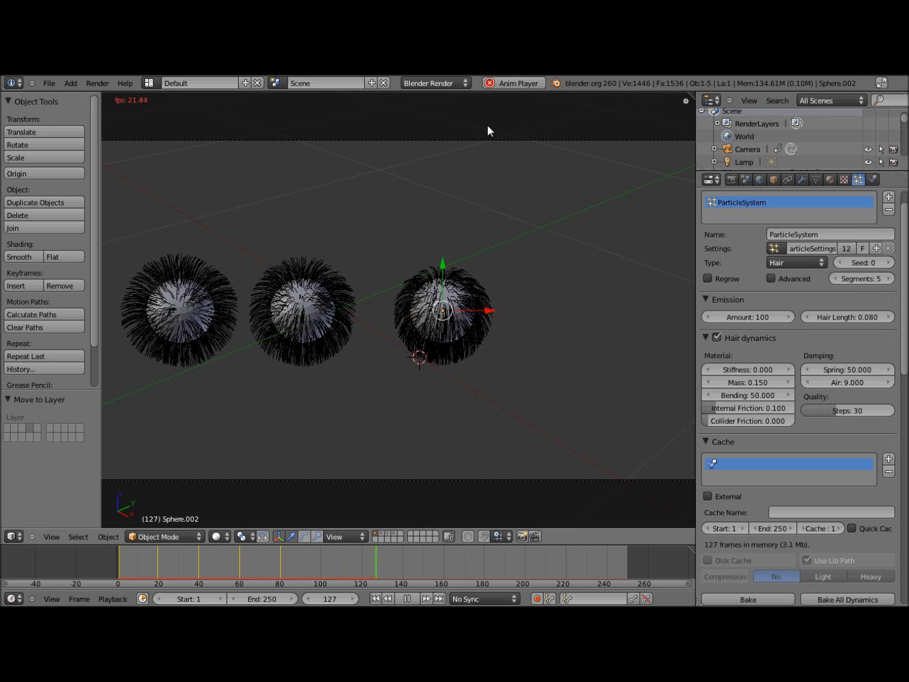
key("Escape")
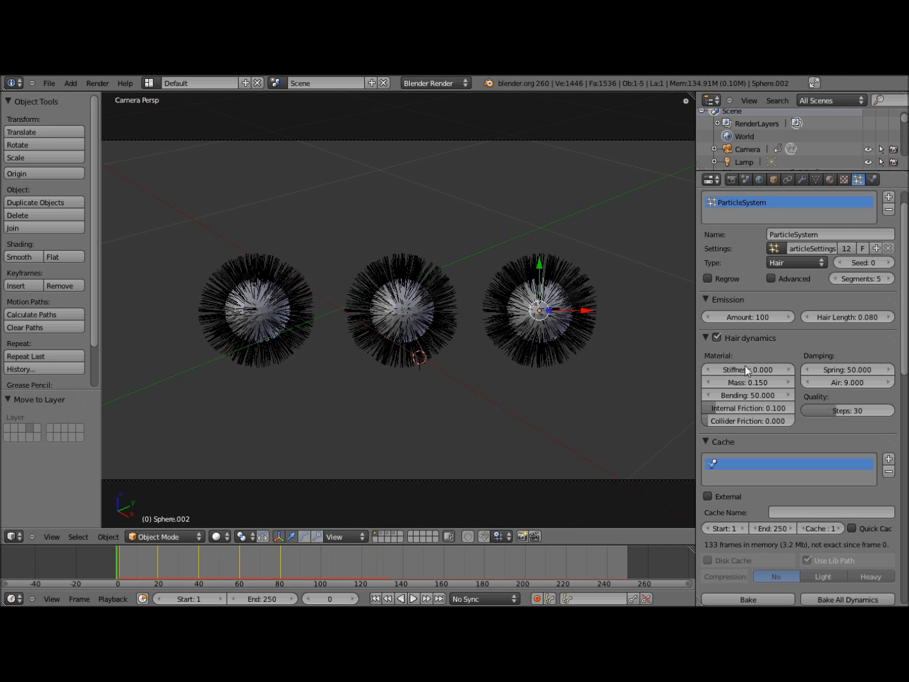
Step: Show the second layer's three spheres, compare their air damping settings, and play the animation
left_click(381, 537)
right_click(536, 307)
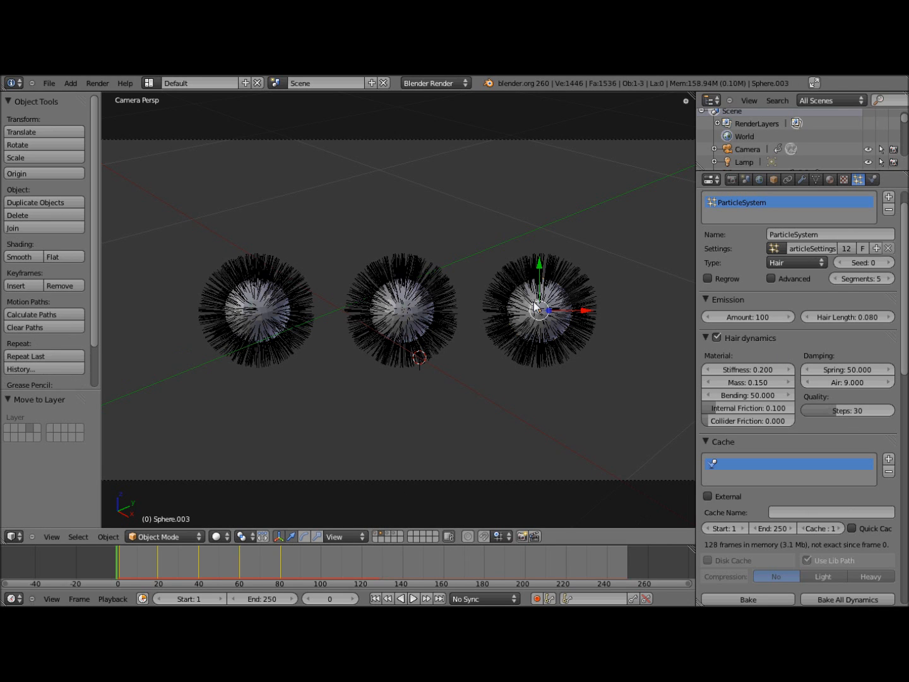
right_click(417, 307)
right_click(313, 289)
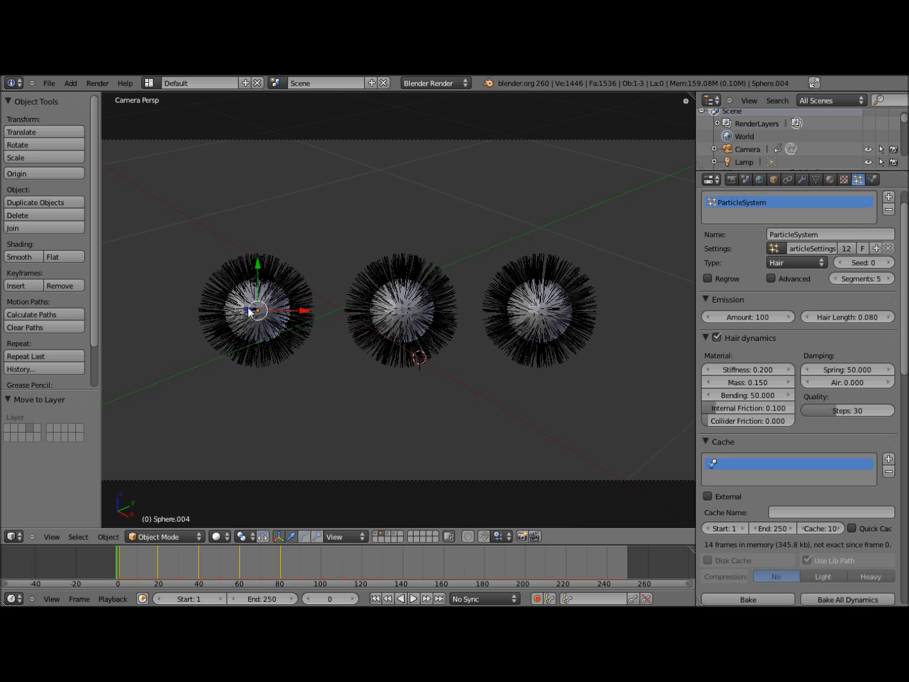
right_click(422, 345)
right_click(556, 316)
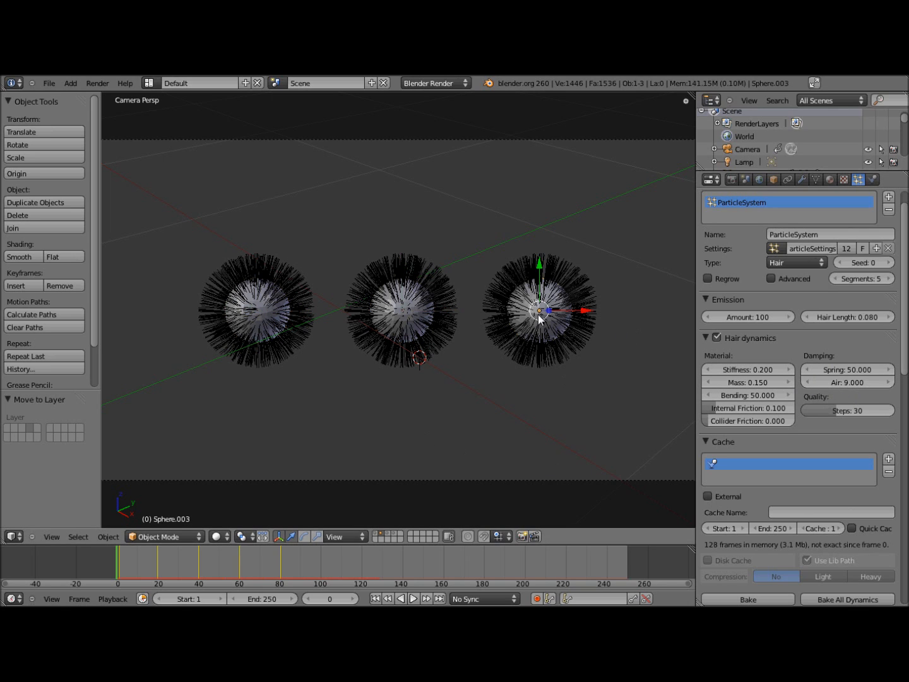
left_click(360, 342)
key("a")
key("alt+a")
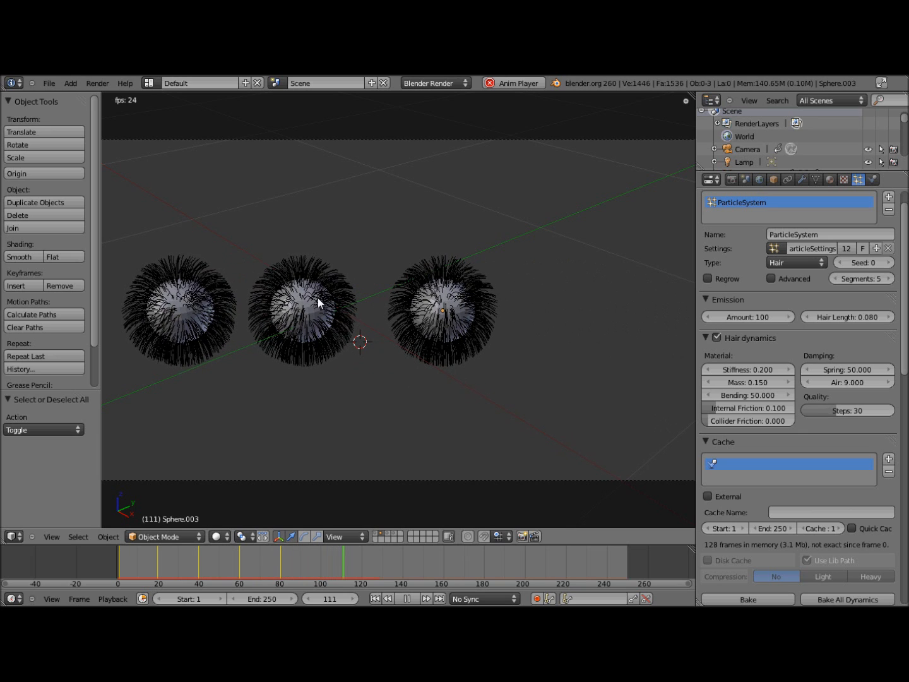
key("Escape")
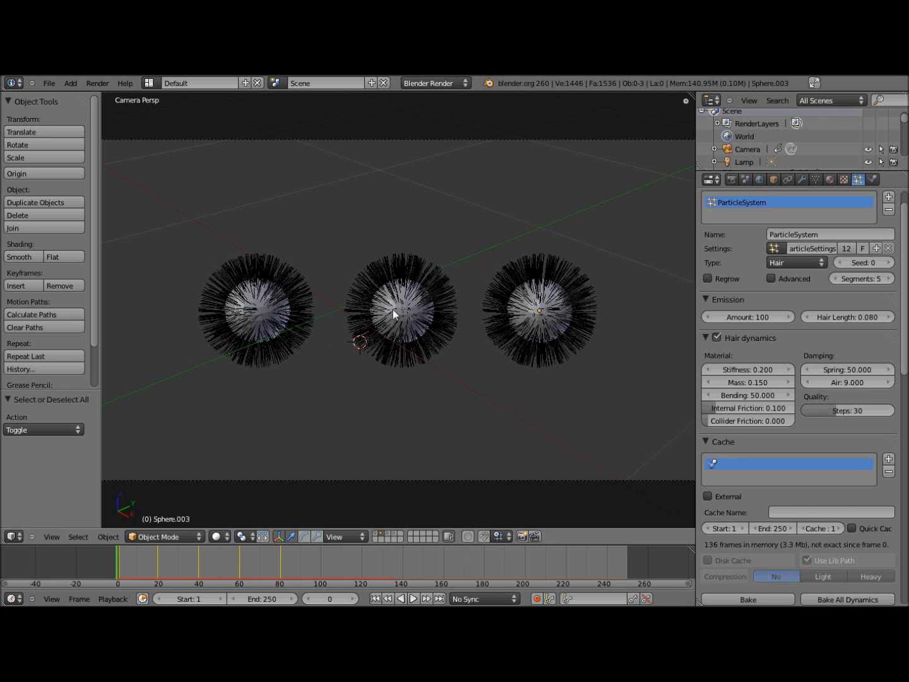
Step: Recheck the outer spheres' air damping and replay the animation to compare their hair movement
right_click(270, 315)
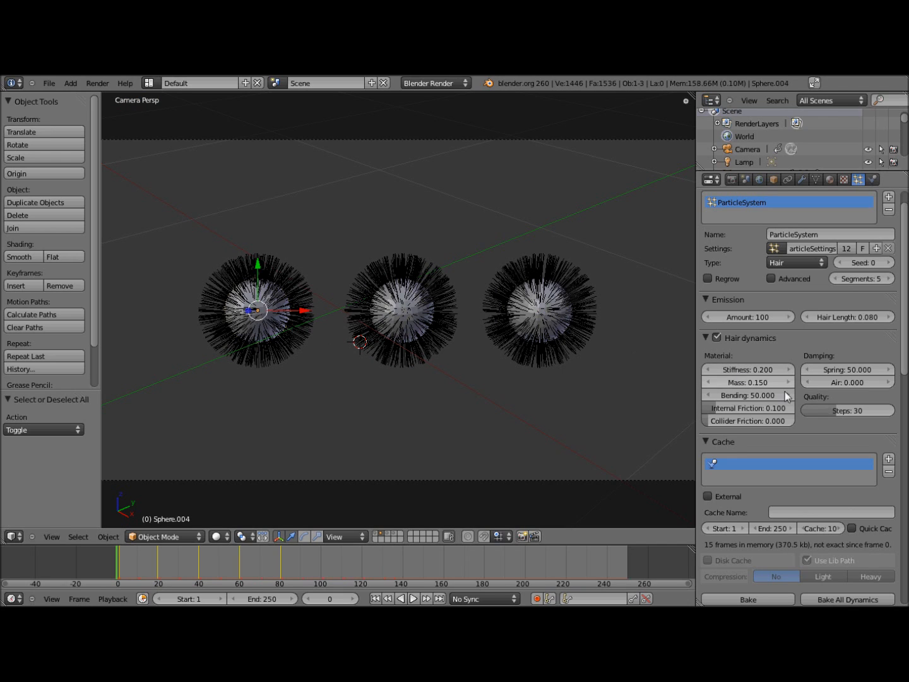
right_click(579, 304)
left_click(342, 392)
key("alt+a")
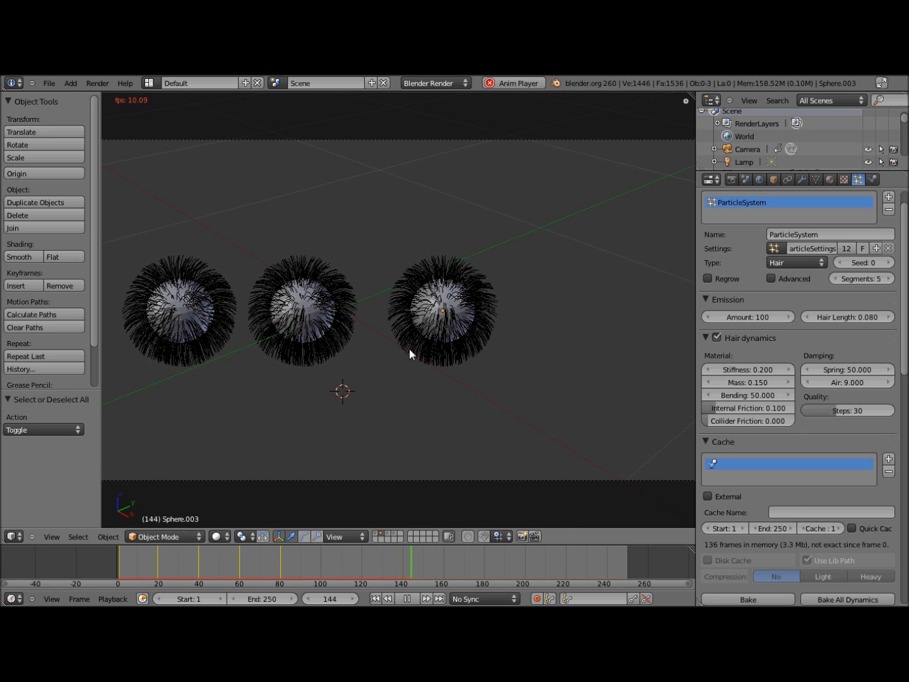
key("Escape")
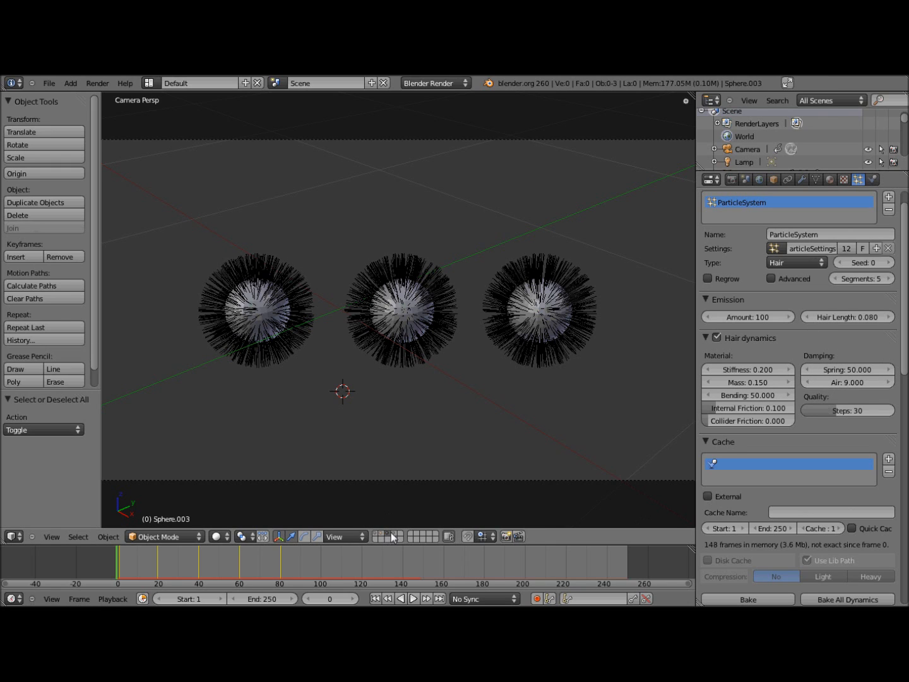
Step: Compare the hair mass settings of the next layer's three spheres and play their animation
right_click(260, 304)
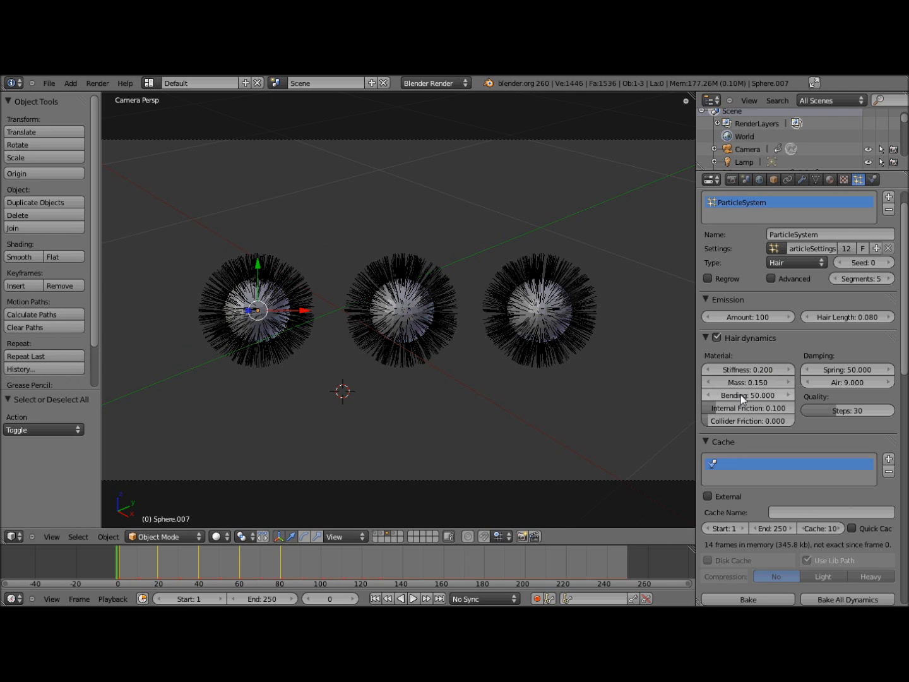
right_click(393, 314)
right_click(226, 287)
right_click(413, 311)
right_click(504, 326)
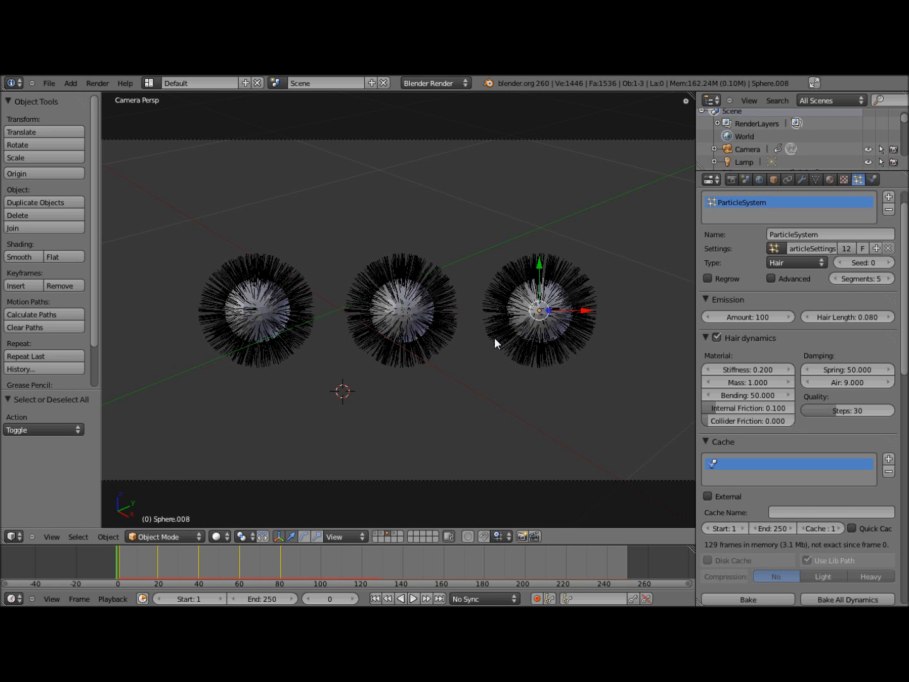
left_click(411, 216)
key("alt+a")
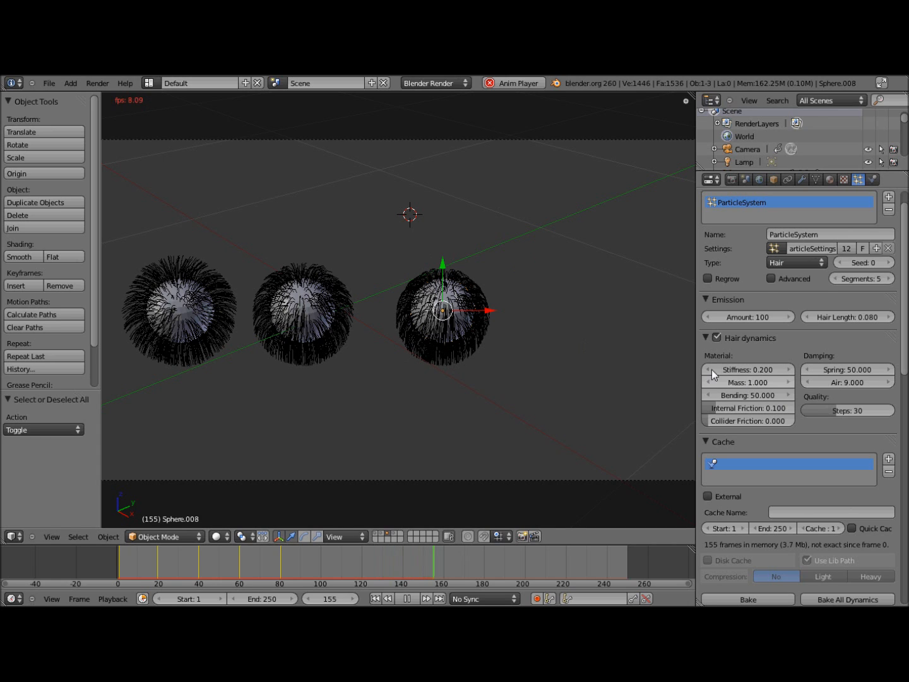
key("Escape")
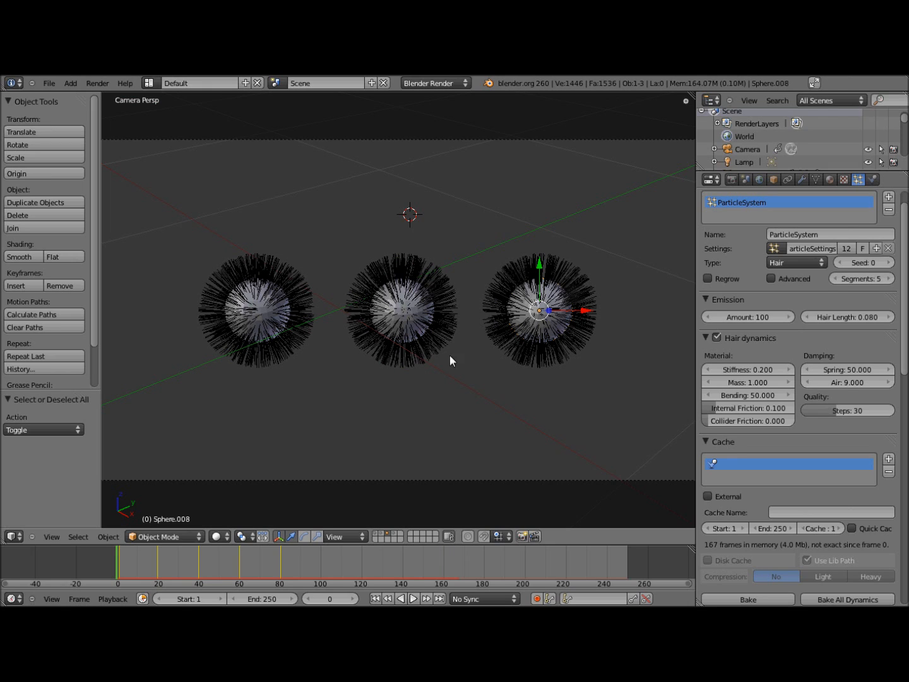
key("a")
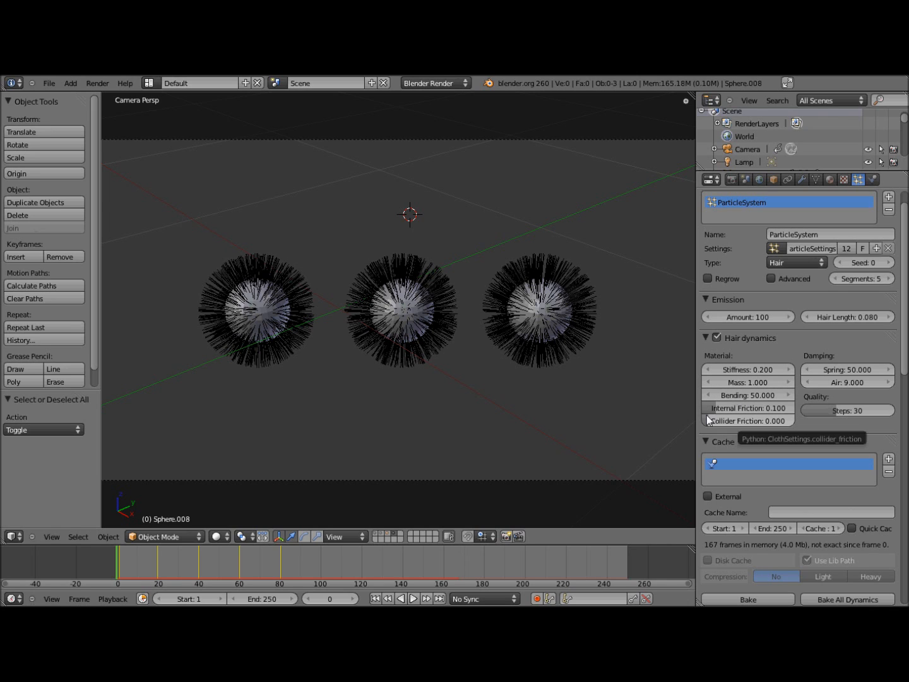
Step: Compare the hair bending settings of the last set of three spheres and play their animation
right_click(246, 311)
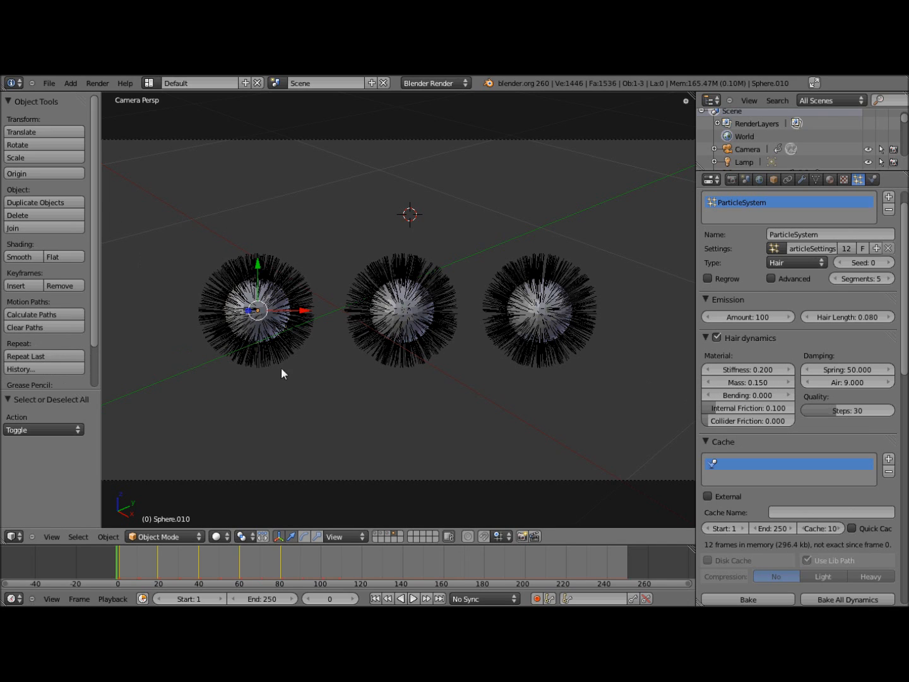
right_click(382, 306)
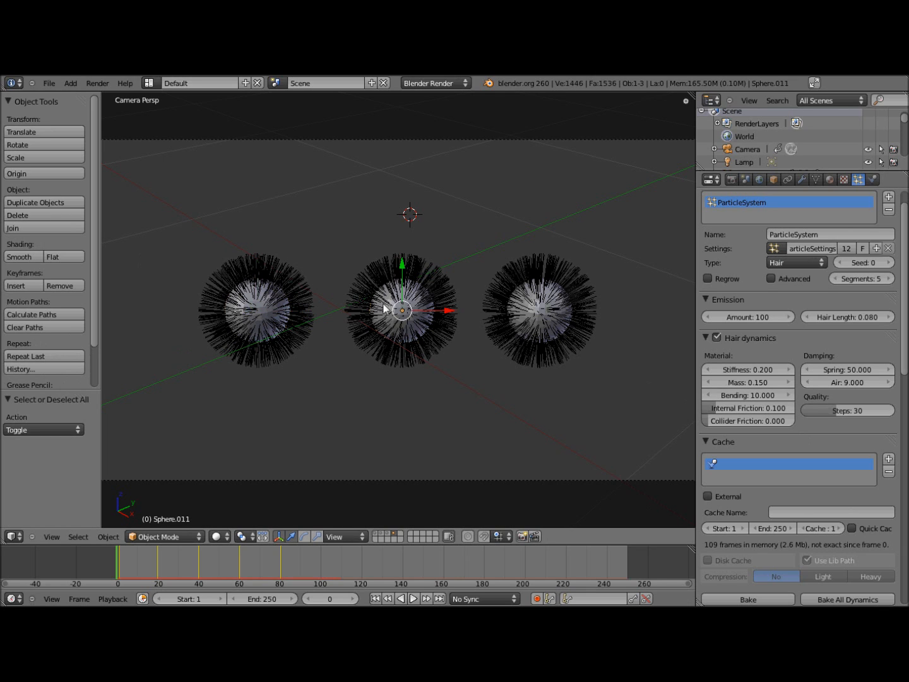
right_click(558, 306)
left_click(433, 393)
key("a")
key("alt+a")
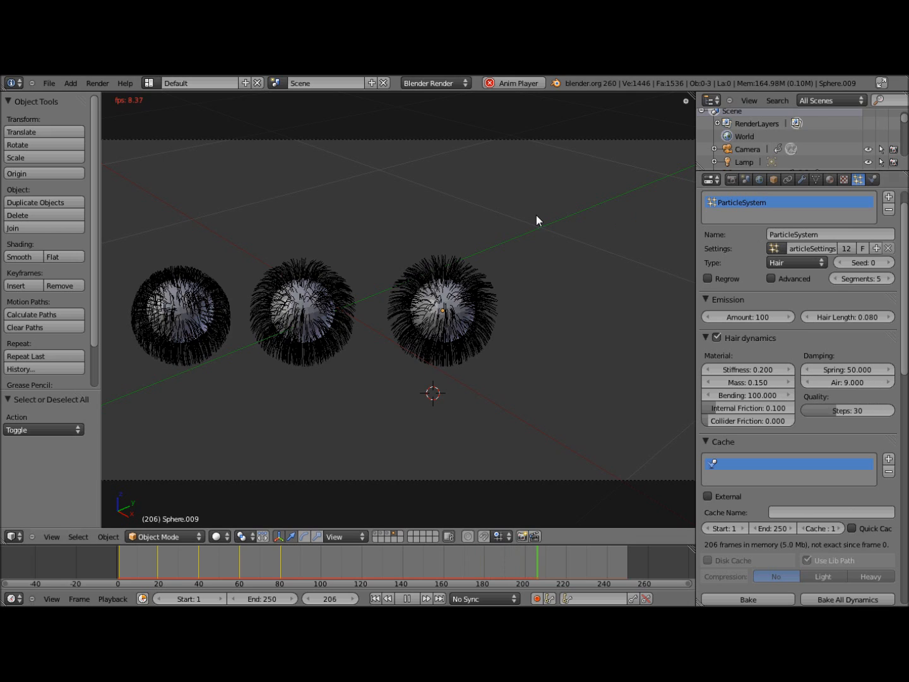
key("Escape")
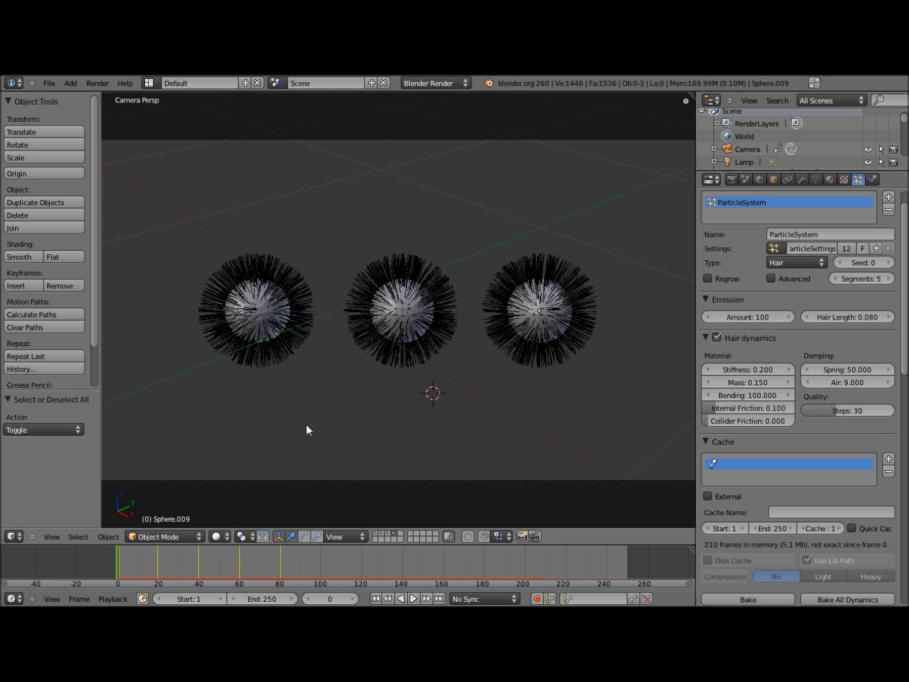
Step: Switch to the Blender window with the sphere head and enable hair dynamics on its hair particle system
mouse_move(190, 607)
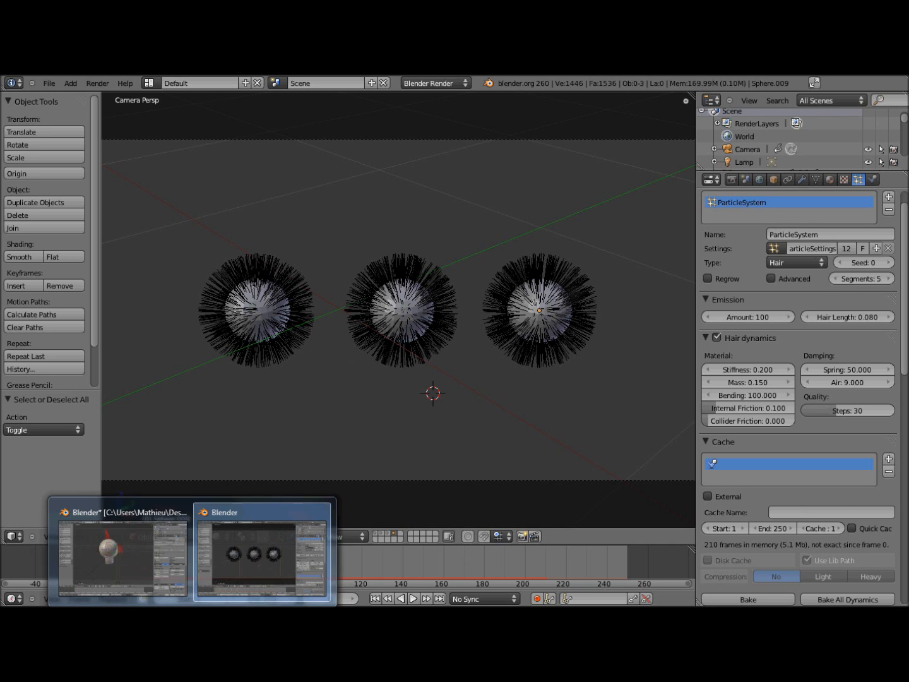
left_click(126, 549)
middle_click_drag(384, 304, 343, 322)
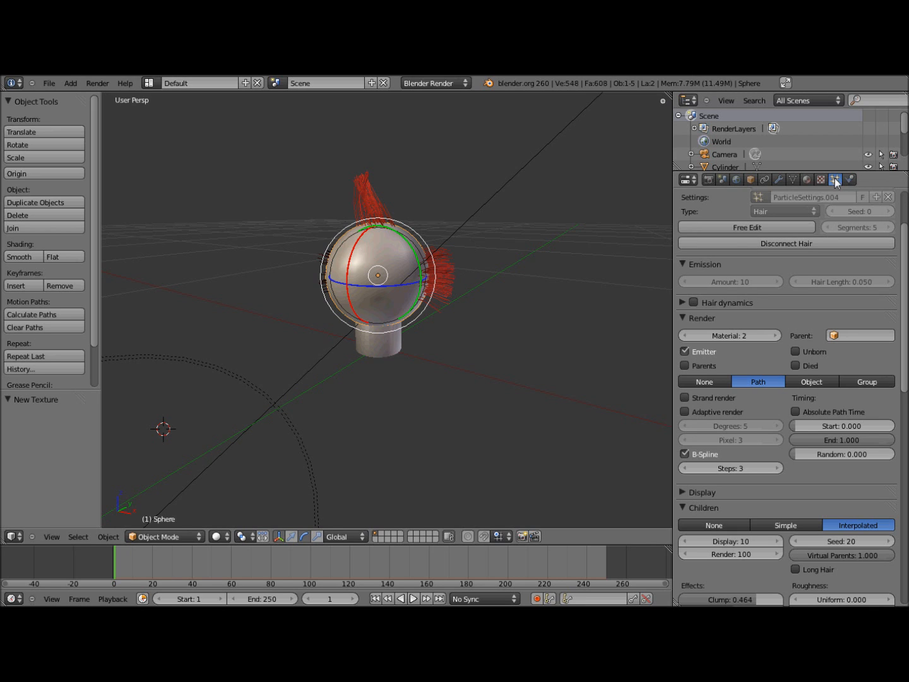
left_click(693, 302)
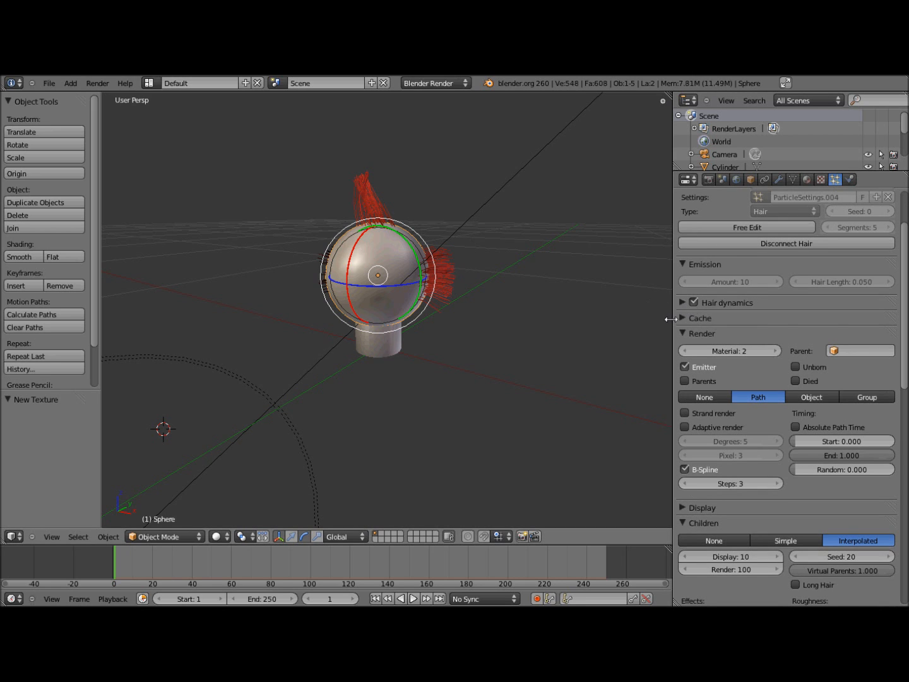
left_click(684, 302)
Step: Set the head's hair dynamics stiffness to 0.5 and its mass to 0
left_click(731, 335)
type("0.5")
key("Return")
left_click(738, 348)
type("0")
key("Return")
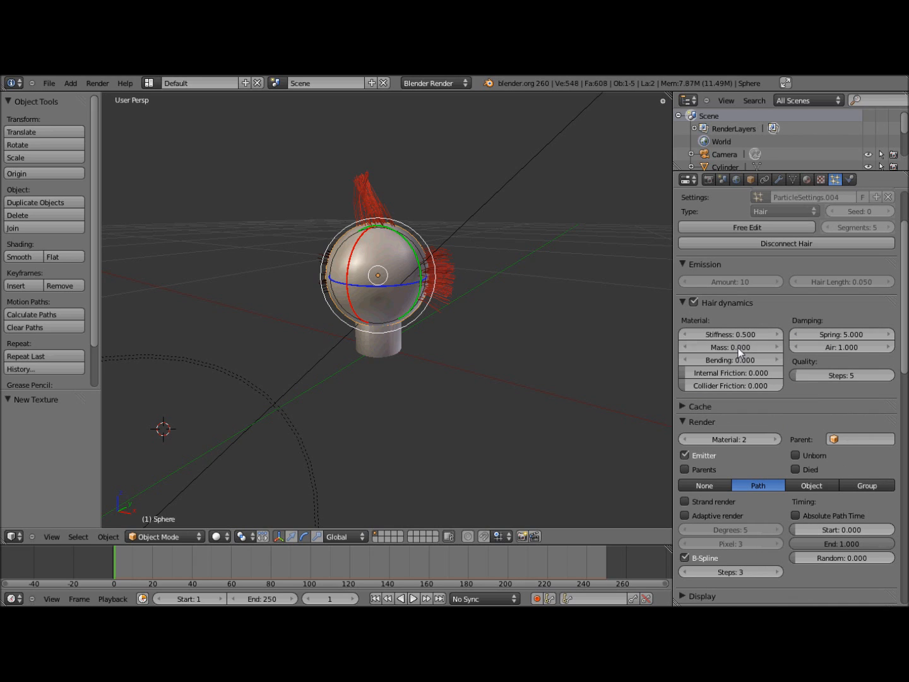
Step: Set the hair dynamics mass to 0.15, bending to 80 and internal friction to 0.1
left_click(739, 348)
type("0.15")
key("Return")
left_click(735, 362)
type("80")
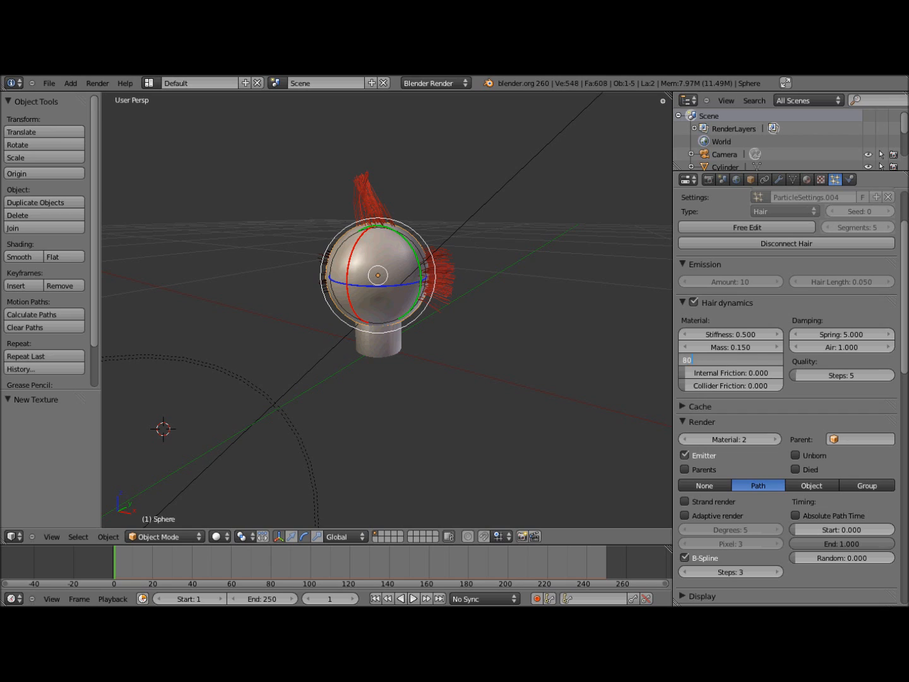
key("Return")
left_click(732, 373)
type("0.1")
key("Return")
Step: Set the hair dynamics spring damping to 50, air damping to 9 and quality steps to 30
left_click(845, 336)
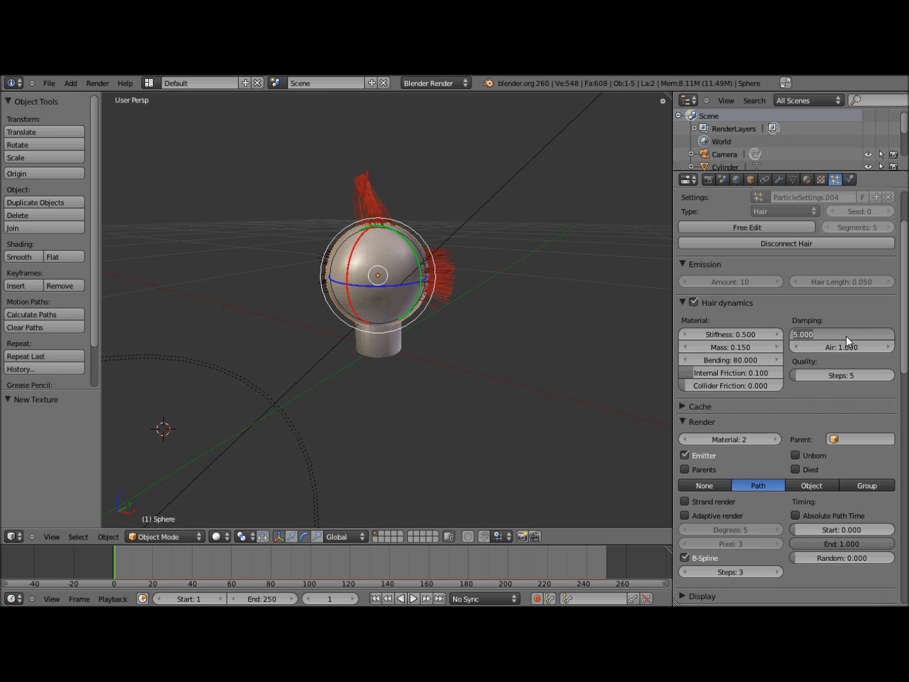
type("50")
key("Return")
left_click(844, 346)
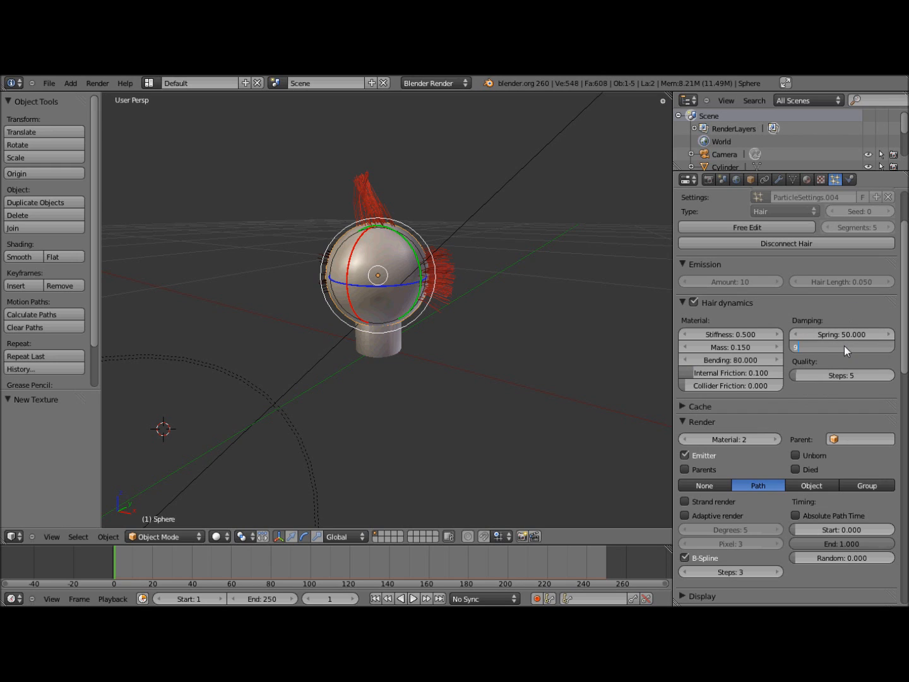
type("9")
key("Return")
left_click(835, 376)
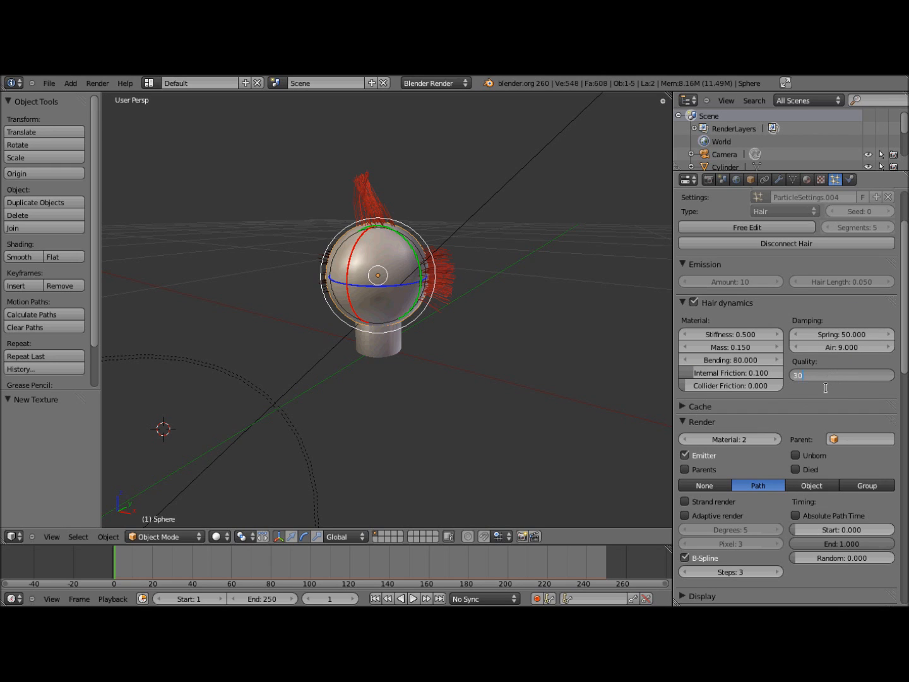
type("30")
key("Return")
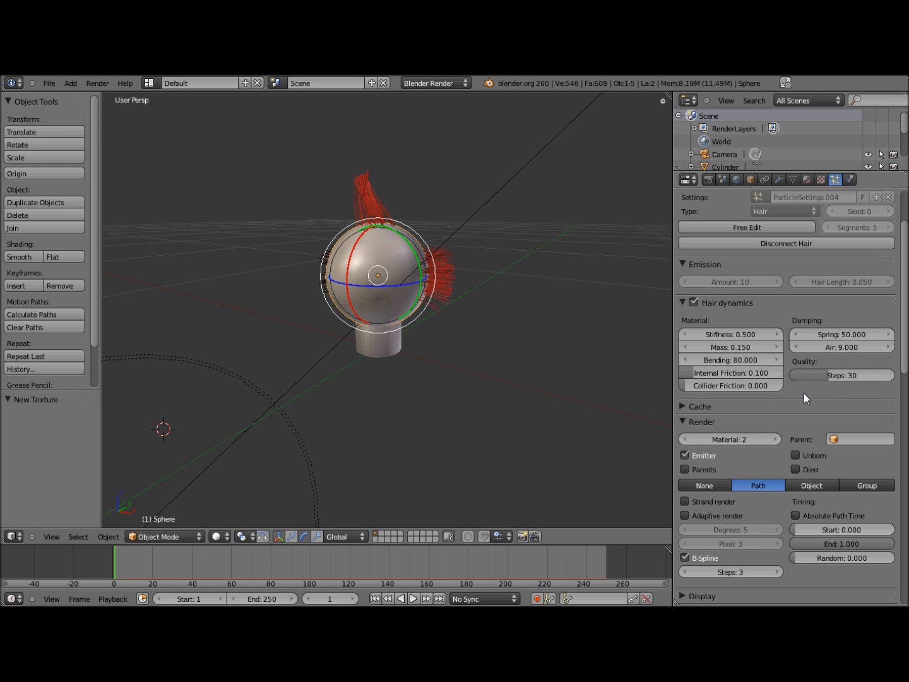
Step: Set the second particle system's cache step to 1 and play the animation to check the hair movement
left_click(682, 406)
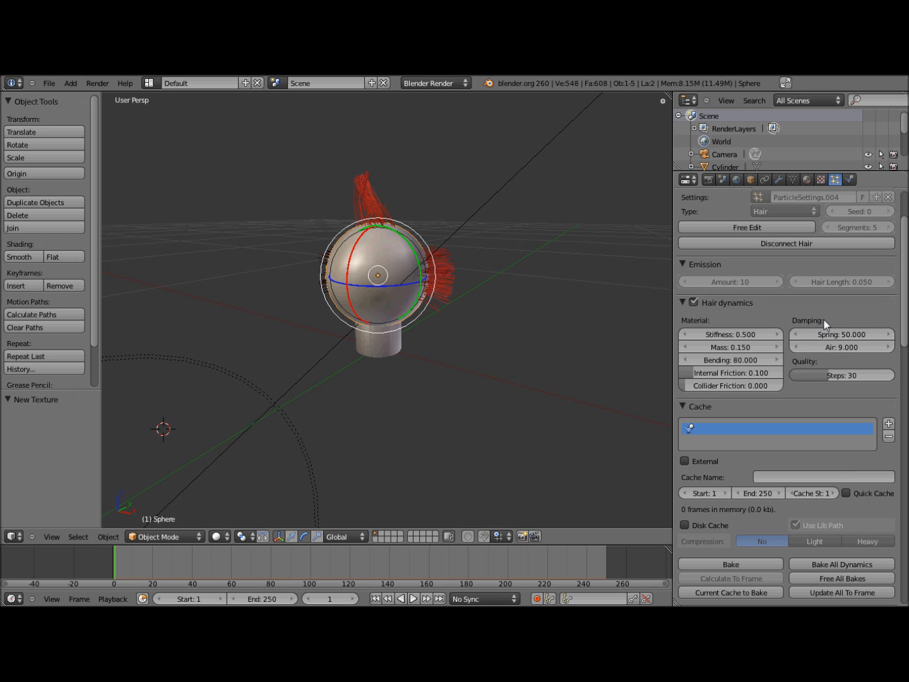
mouse_move(422, 286)
middle_mouse_down()
mouse_move(428, 299)
mouse_move(460, 299)
mouse_move(430, 299)
mouse_move(423, 276)
middle_mouse_up()
key("alt+a")
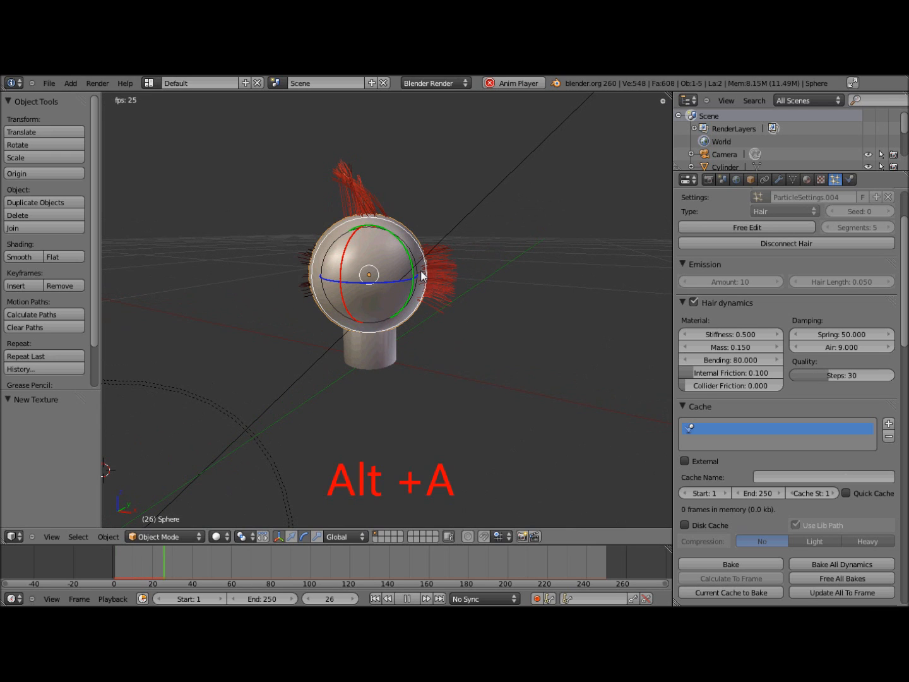
key("Escape")
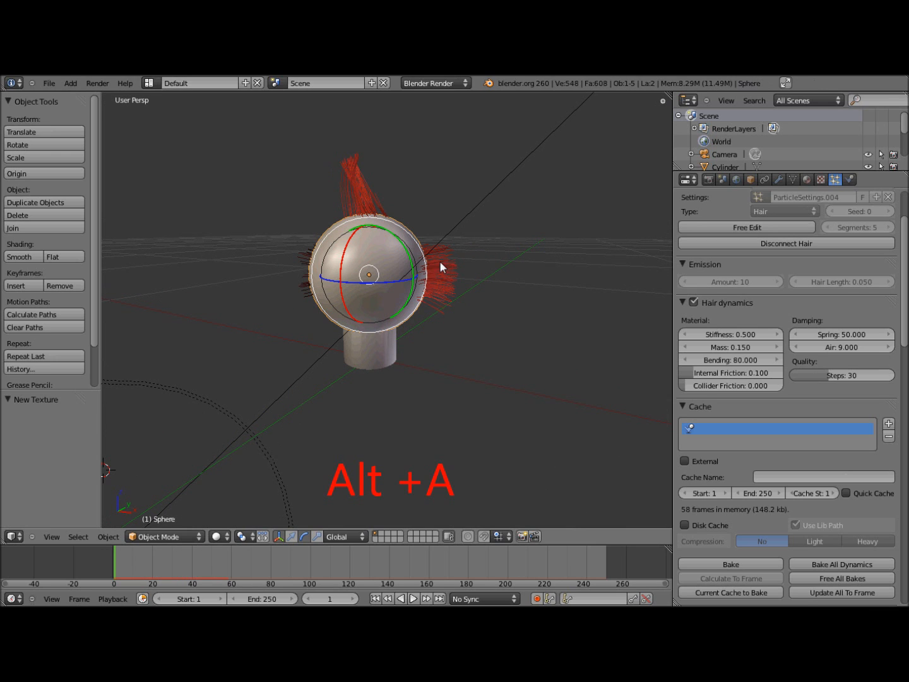
Step: Enable hair dynamics on the first particle system, ParticleSystem, with stiffness 0.5 and mass 0.15
scroll(794, 266, "up", 3)
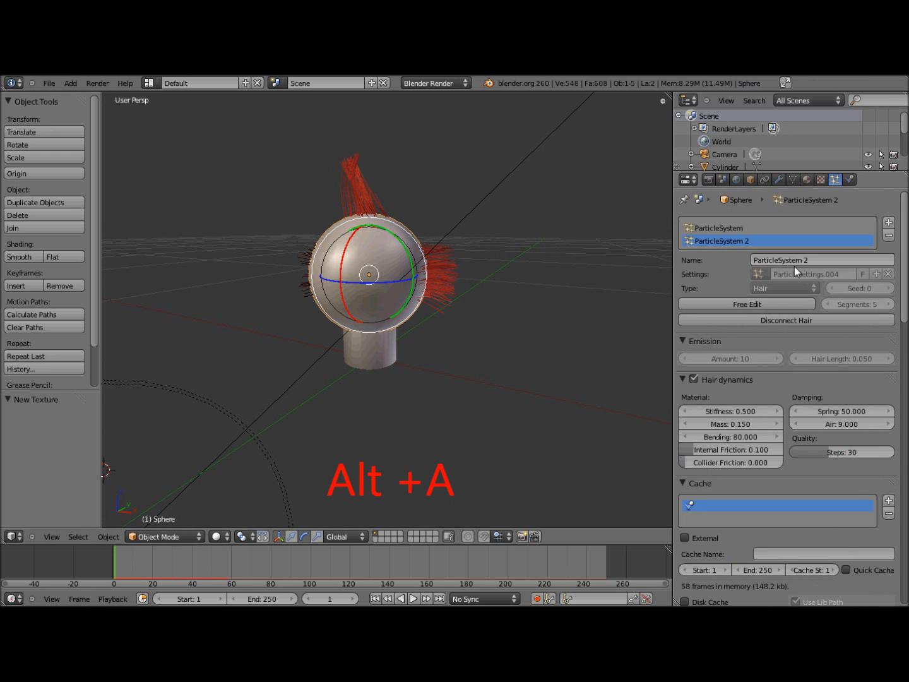
left_click(708, 227)
left_click(694, 364)
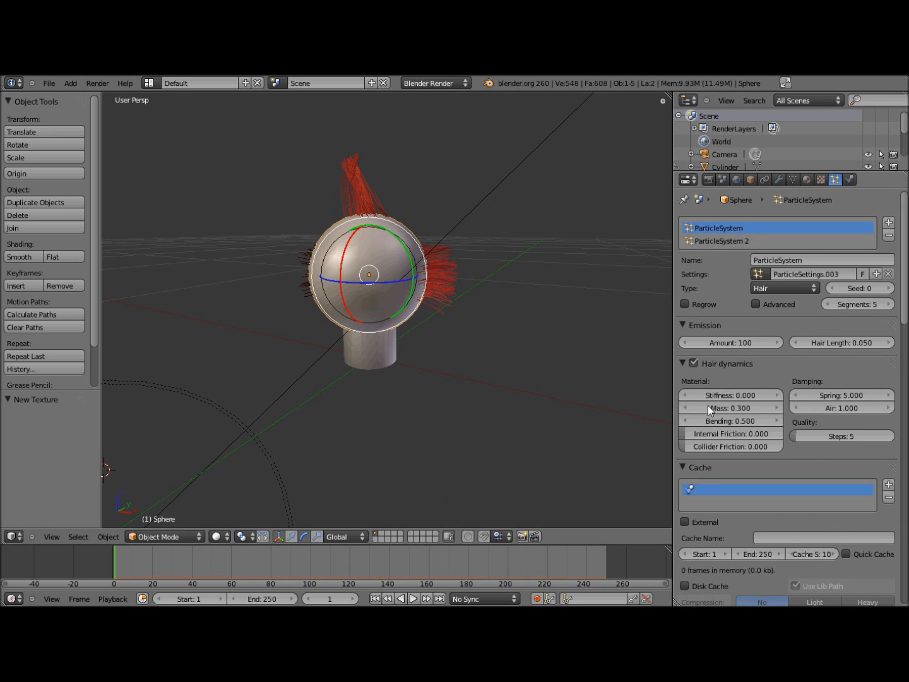
left_click(740, 394)
type("0.5")
key("Tab")
type("0.15")
key("Return")
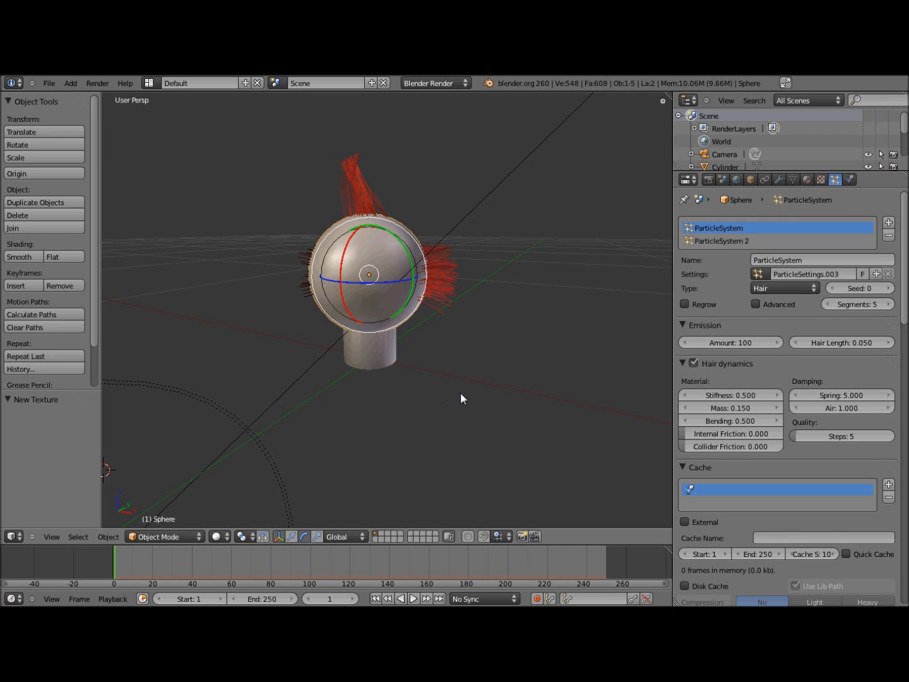
Step: Set the first particle system's hair bending to 80 and internal friction to 0.1
left_click(732, 420)
type("80")
key("Return")
left_click(747, 432)
type("0.1")
key("Return")
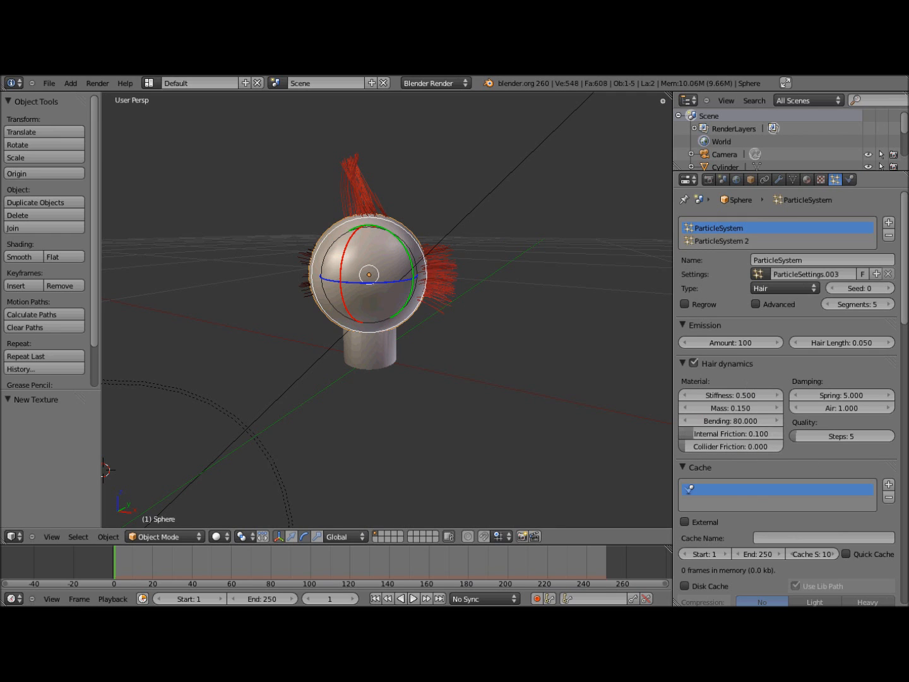
Step: Set the first particle system's spring damping to 50, air damping to 9 and quality steps to 30
left_click(845, 395)
type("50")
key("Return")
left_click(844, 406)
type("9")
key("Return")
left_click(842, 435)
type("30")
key("Return")
Step: Set the first particle system's cache step to 1 and play the animation to check its hair
left_click(823, 555)
type("1")
key("Return")
key("alt+a")
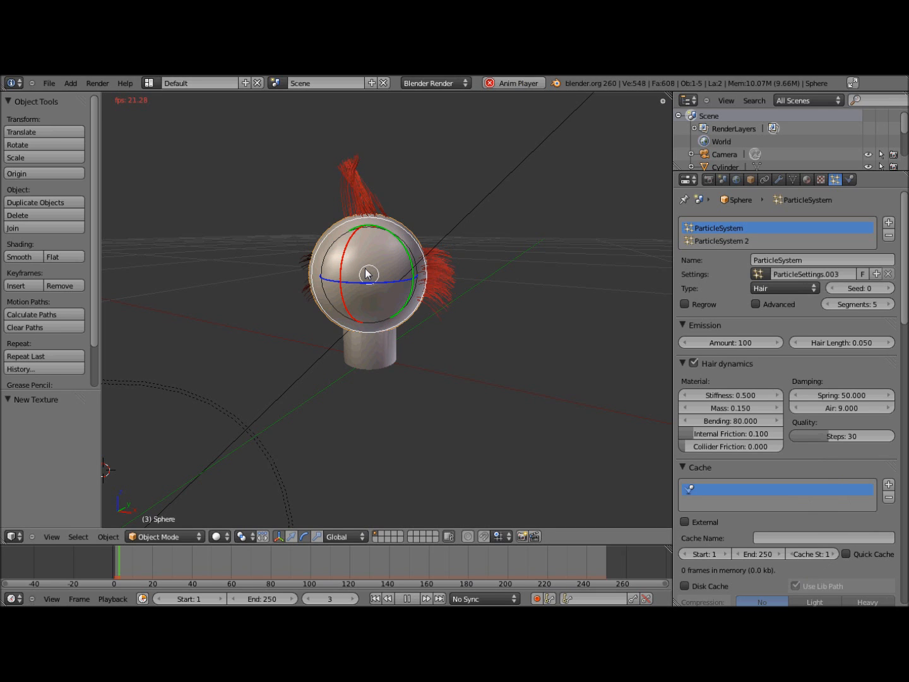
key("Escape")
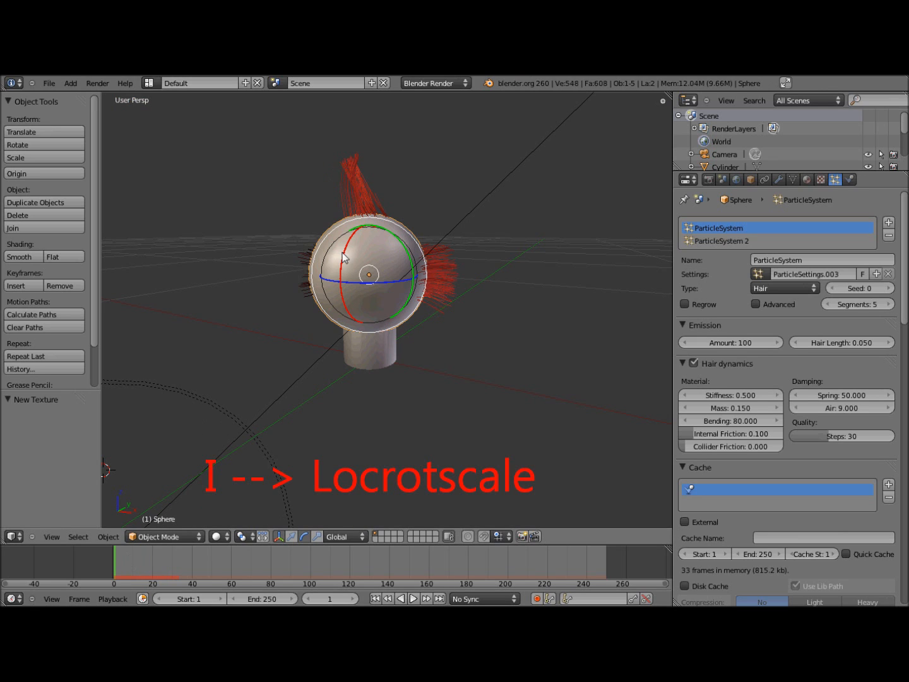
Step: Insert LocRotScale keyframes for the sphere head at frames 1 and 20
key("i")
left_click(315, 314)
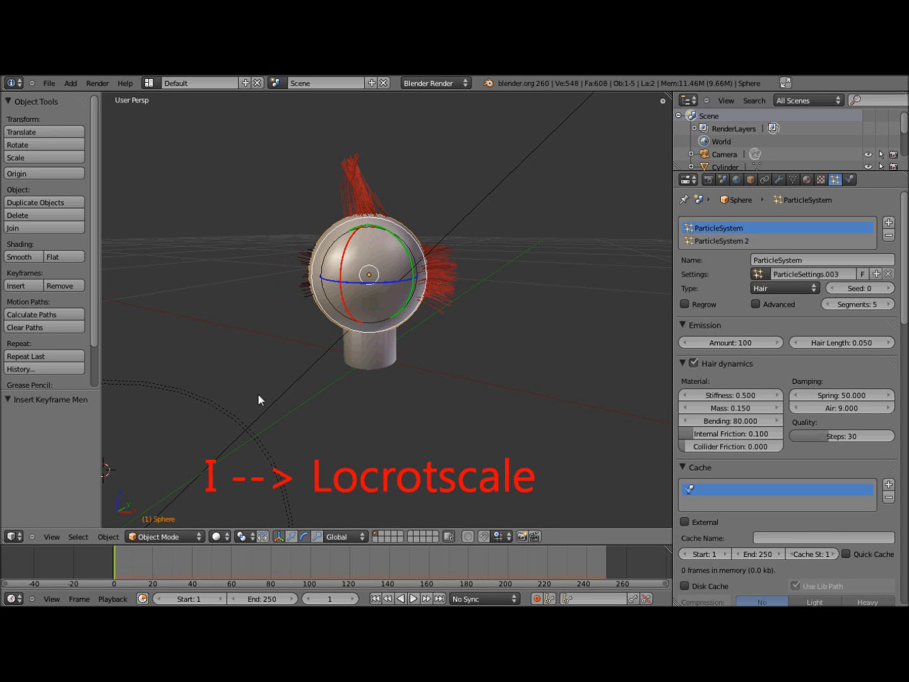
left_click(153, 567)
key("i")
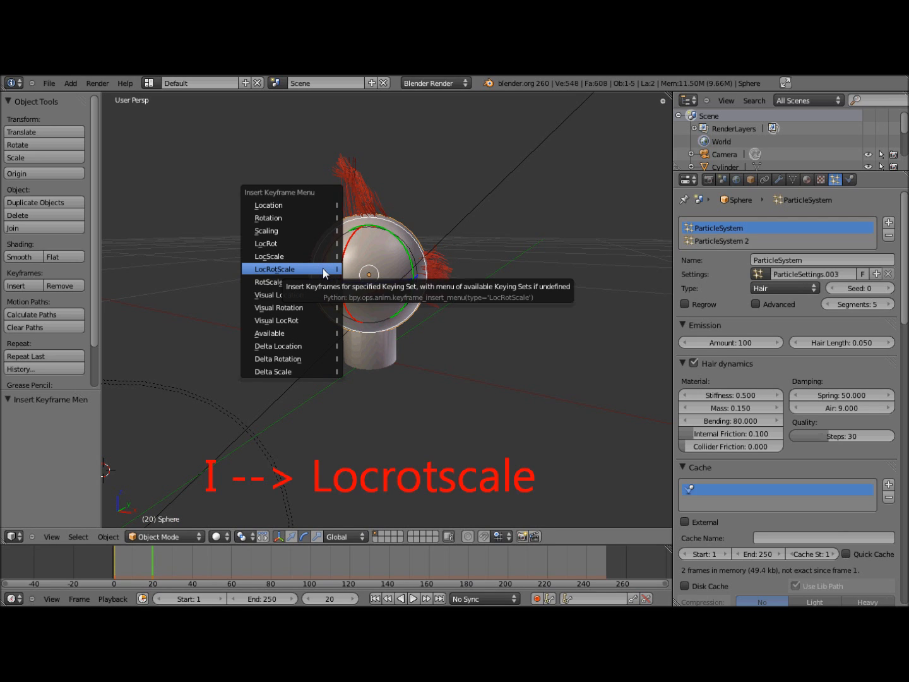
left_click(322, 268)
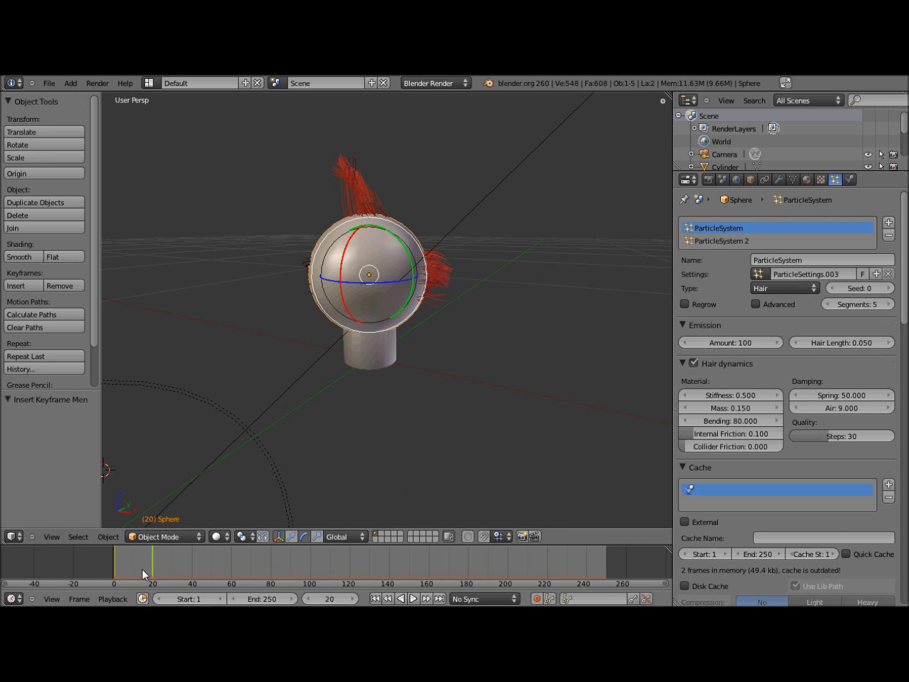
Step: At frame 40, rotate the sphere head about 63° around the global Z axis and insert a LocRotScale keyframe
left_click(190, 559)
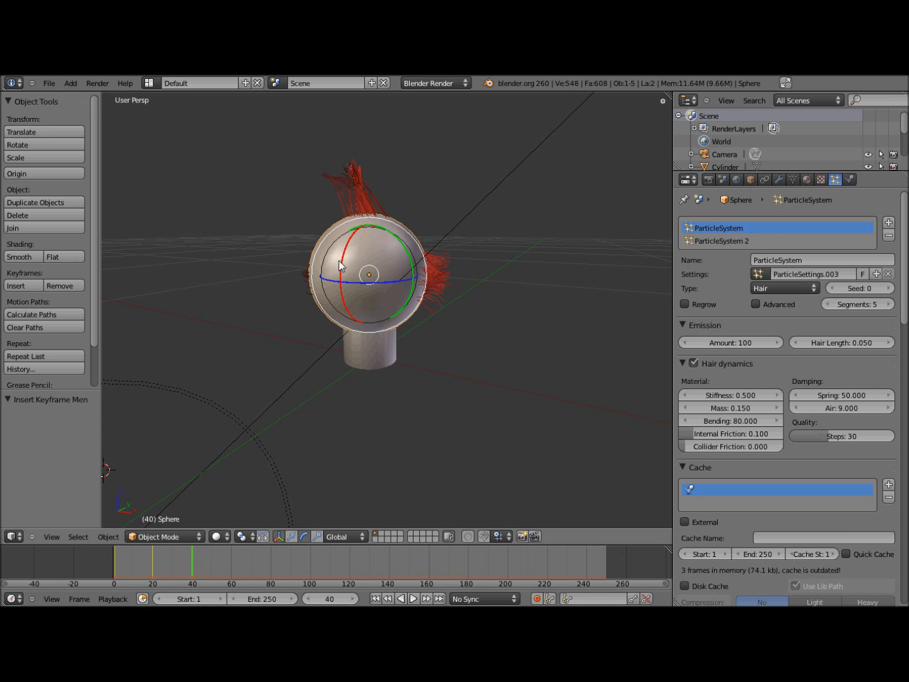
key("r")
key("z")
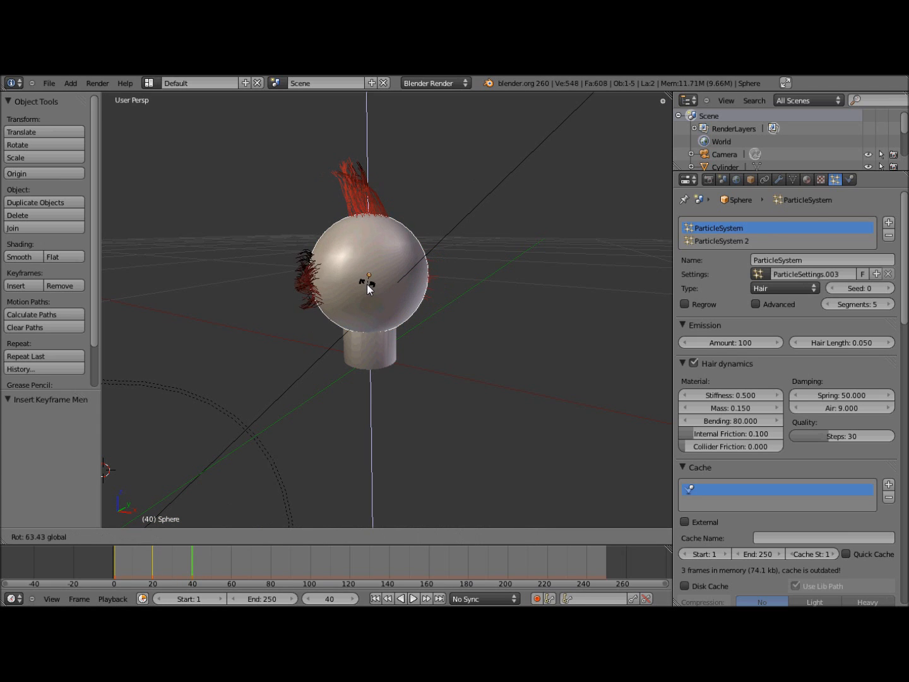
left_click(366, 284)
key("i")
left_click(368, 284)
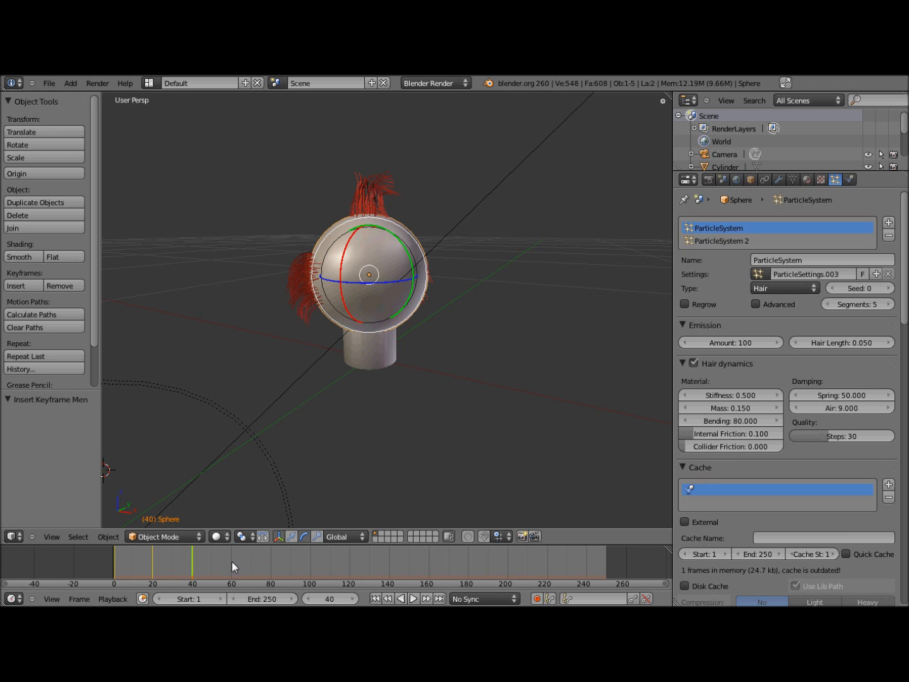
Step: At frame 60, rotate the sphere head about -158° around the global Z axis and insert a LocRotScale keyframe
left_click(231, 561)
key("r")
key("z")
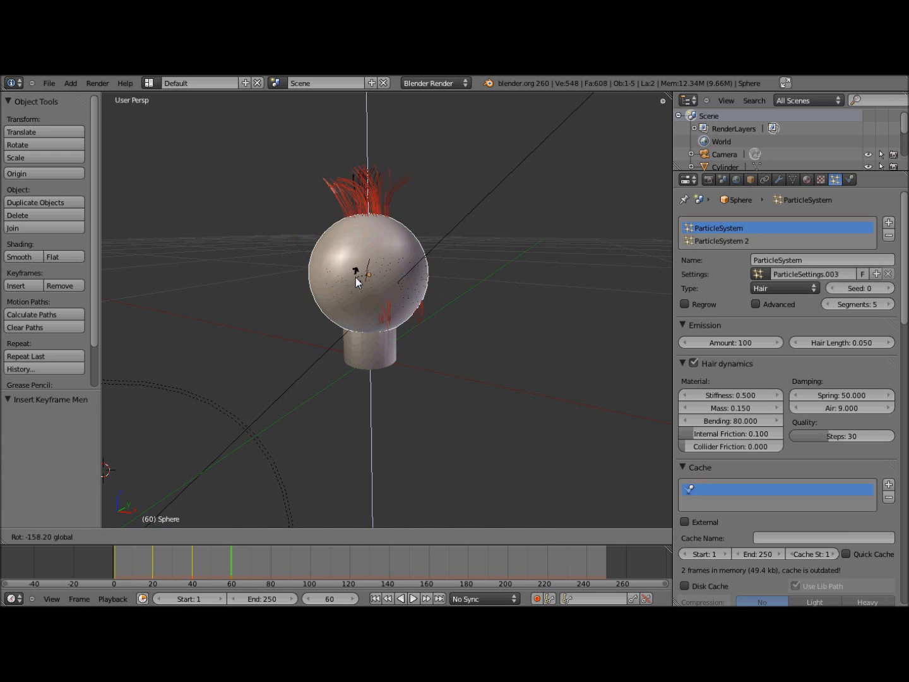
left_click(355, 277)
key("i")
left_click(355, 277)
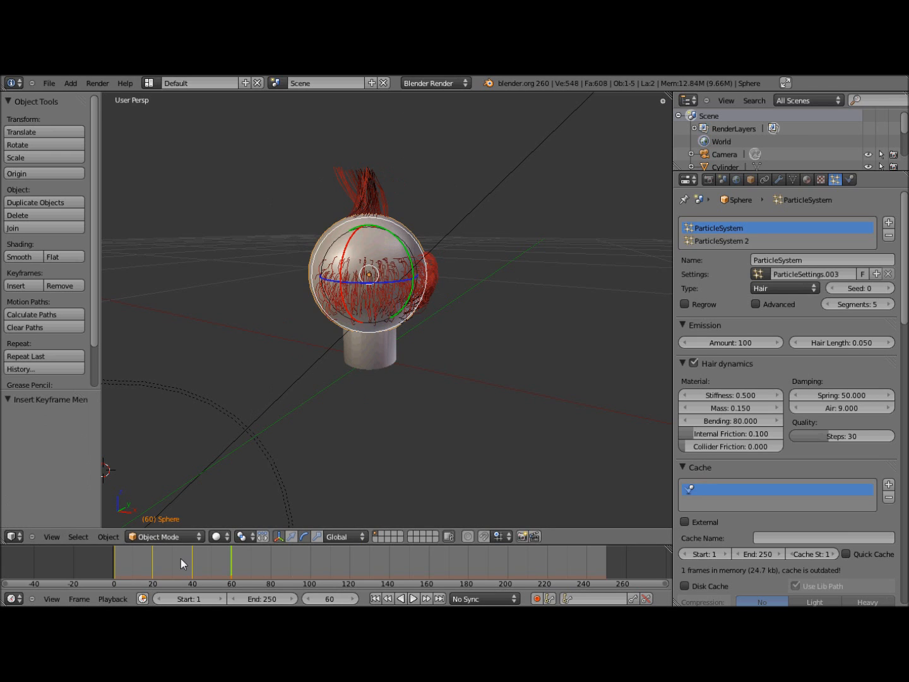
Step: At frame 81, clear the sphere head's rotation and insert a LocRotScale keyframe
left_click(272, 561)
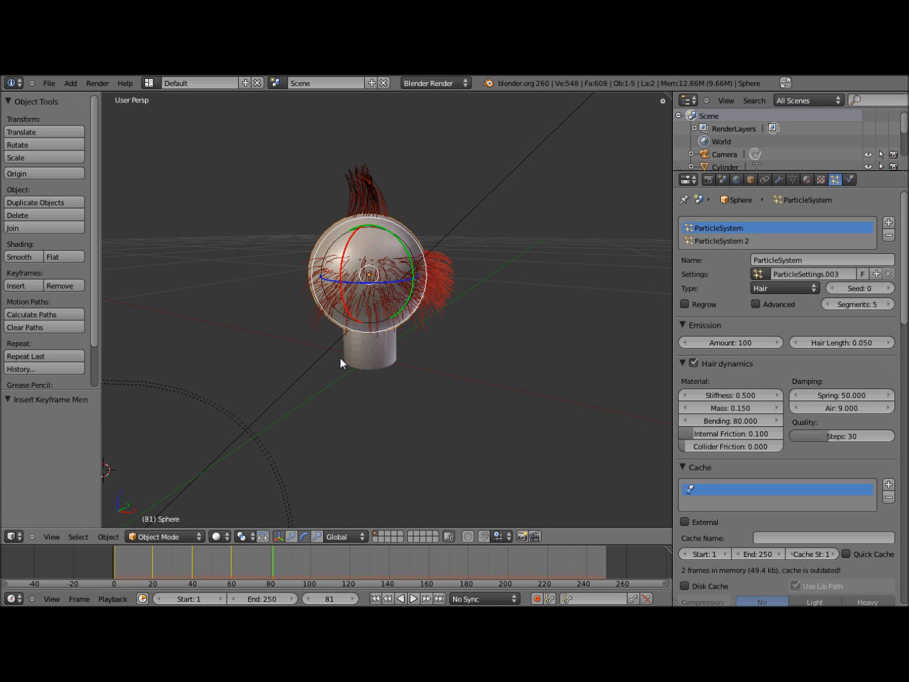
key("alt+r")
key("i")
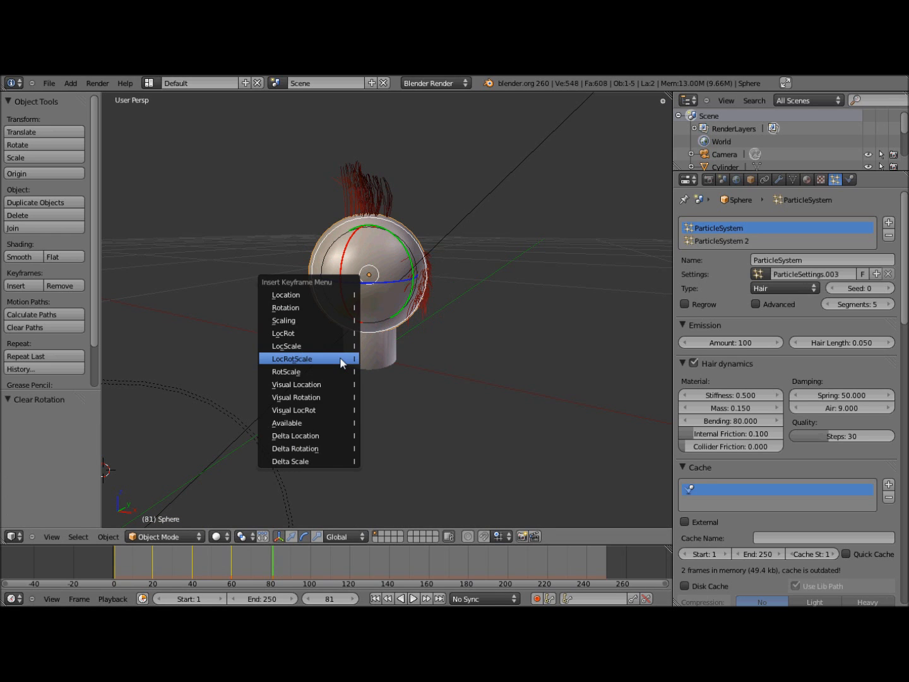
left_click(342, 361)
Step: Play the head-turning animation, then replay it from the beginning to check how the hair swings
key("alt+a")
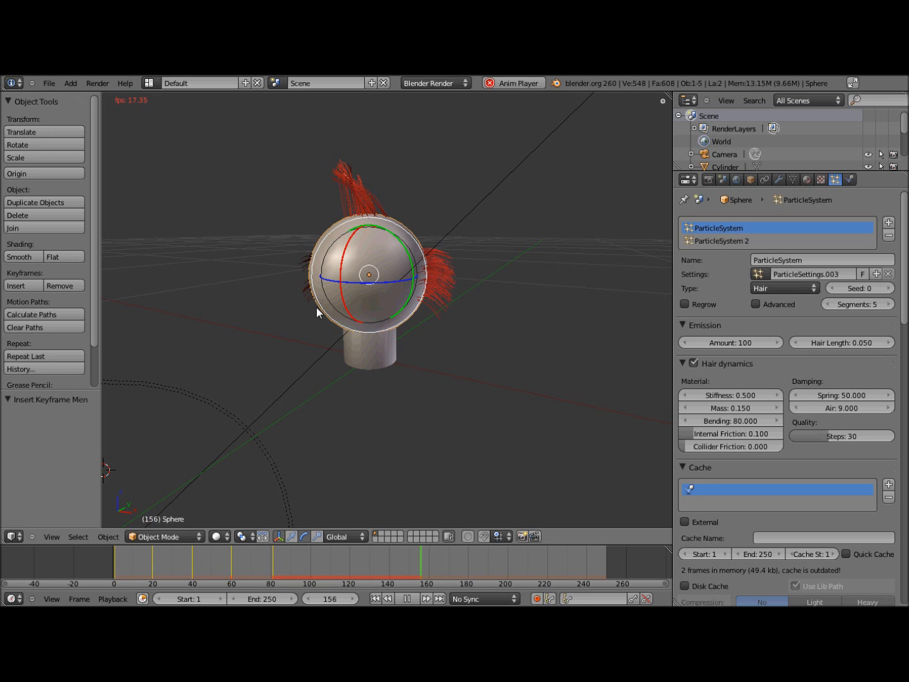
key("Escape")
left_click(113, 566)
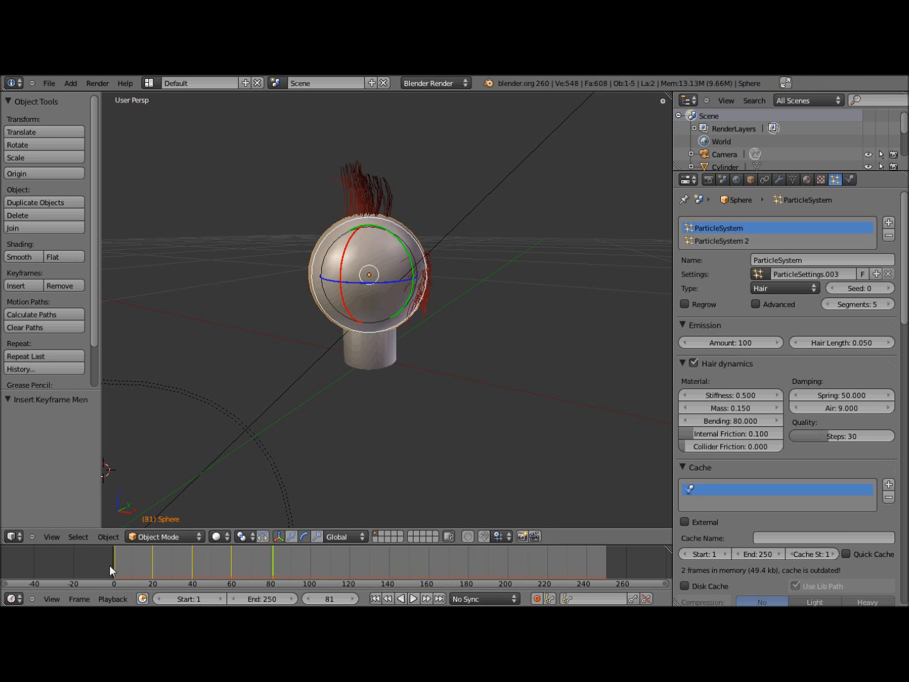
key("alt+a")
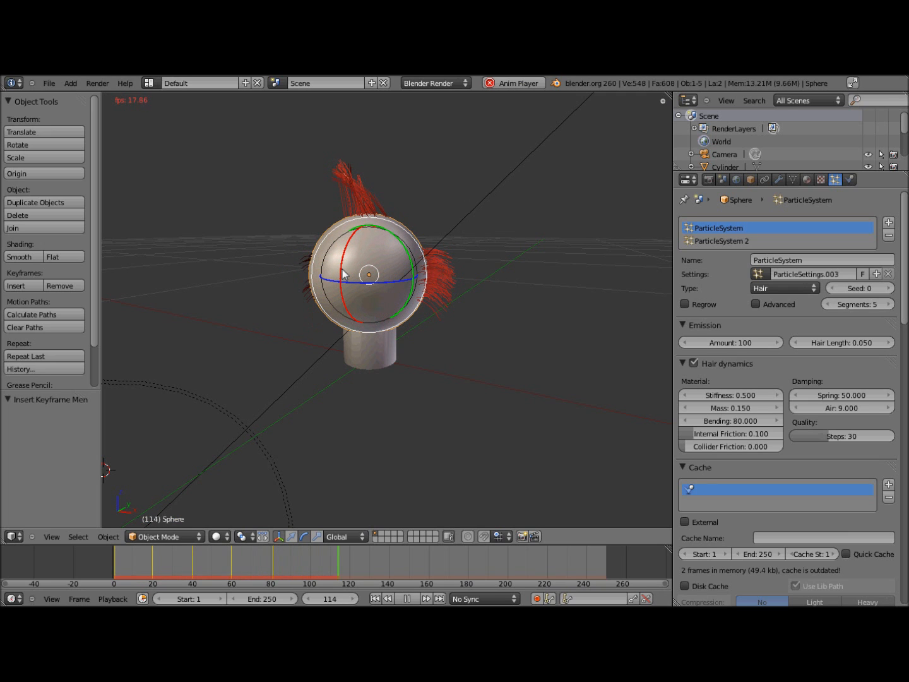
key("Escape")
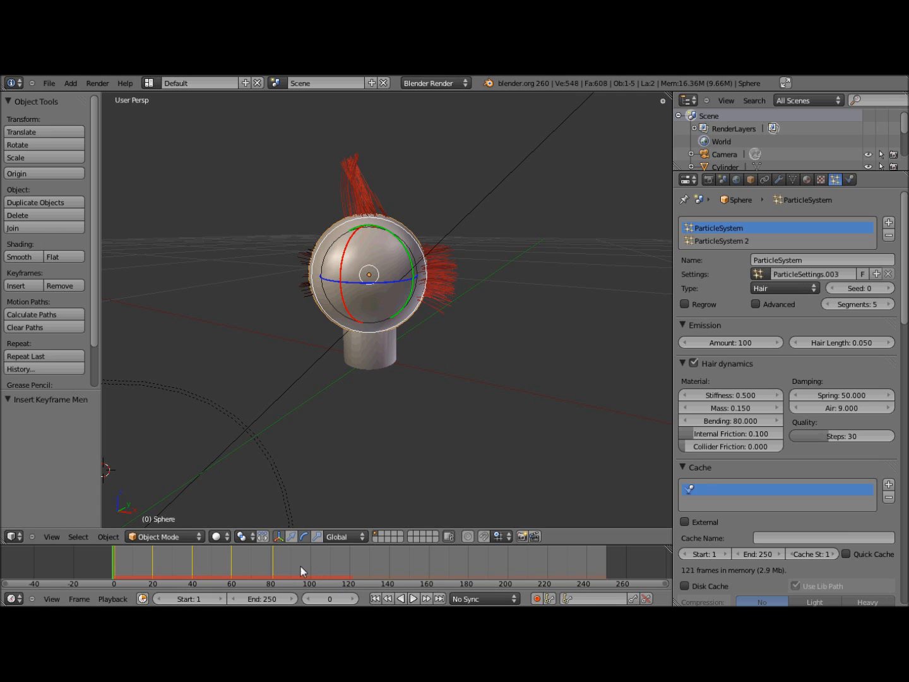
Step: At frame 87, rotate the sphere head about 76° around the global Z axis and insert a LocRotScale keyframe
left_click(276, 561)
middle_click_drag(344, 397, 351, 268)
key("alt+a")
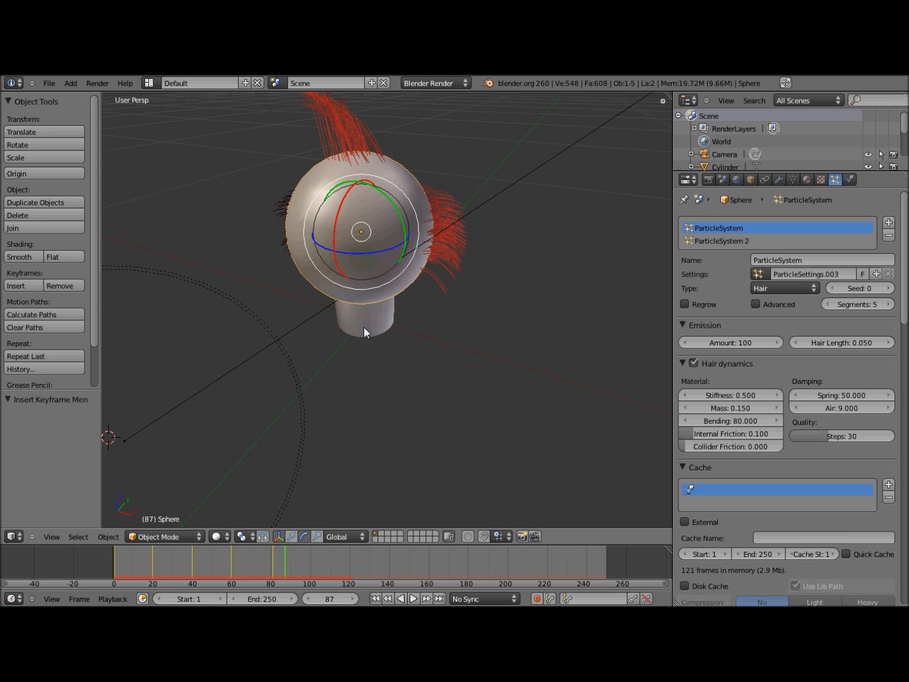
key("r")
key("z")
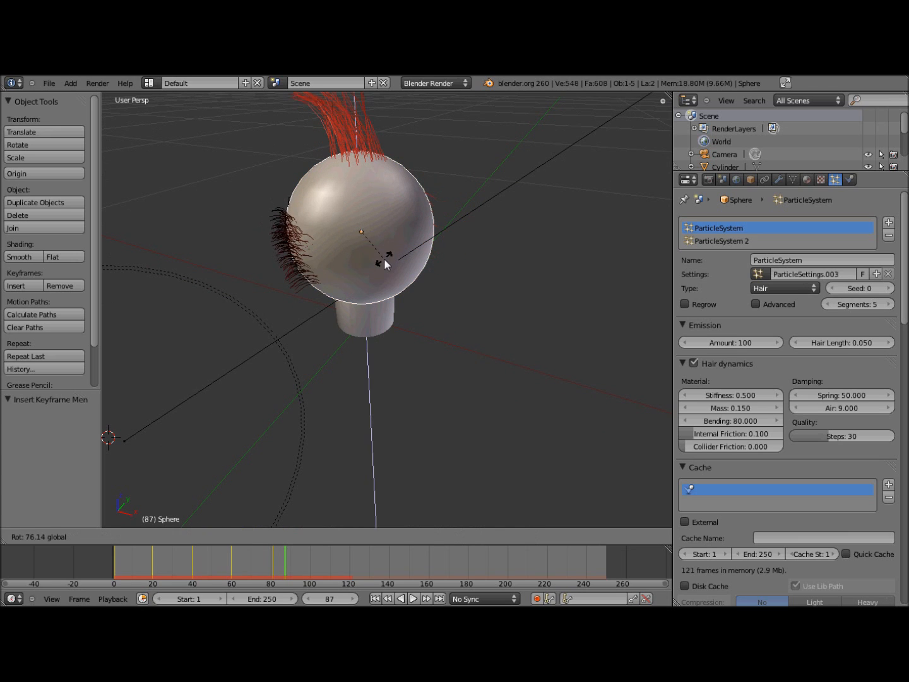
left_click(383, 258)
key("i")
left_click(385, 260)
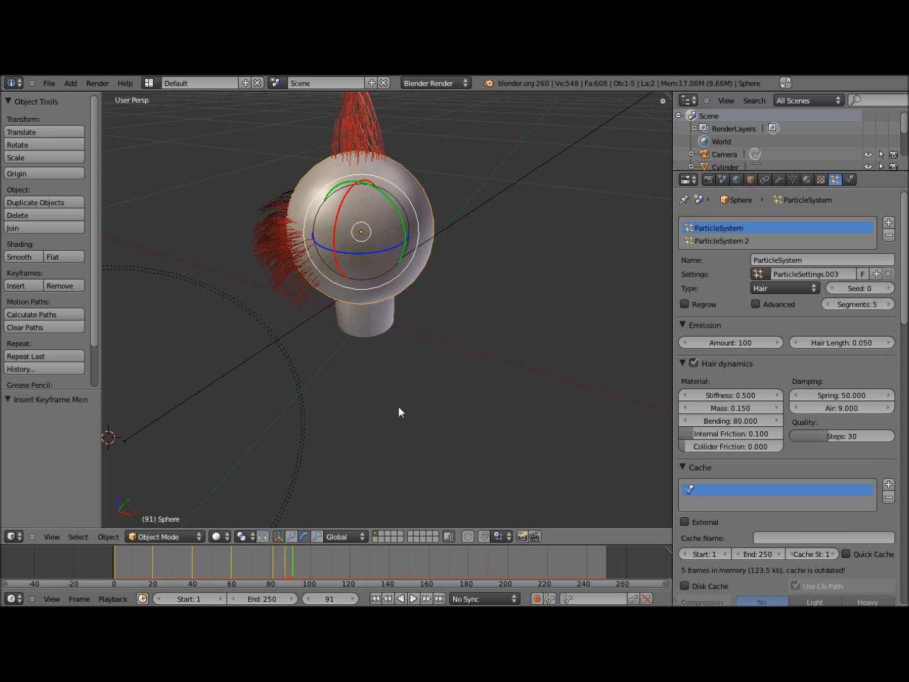
Step: At frame 94, rotate the sphere head about -181° around the global Z axis and insert a LocRotScale keyframe
key("r")
key("z")
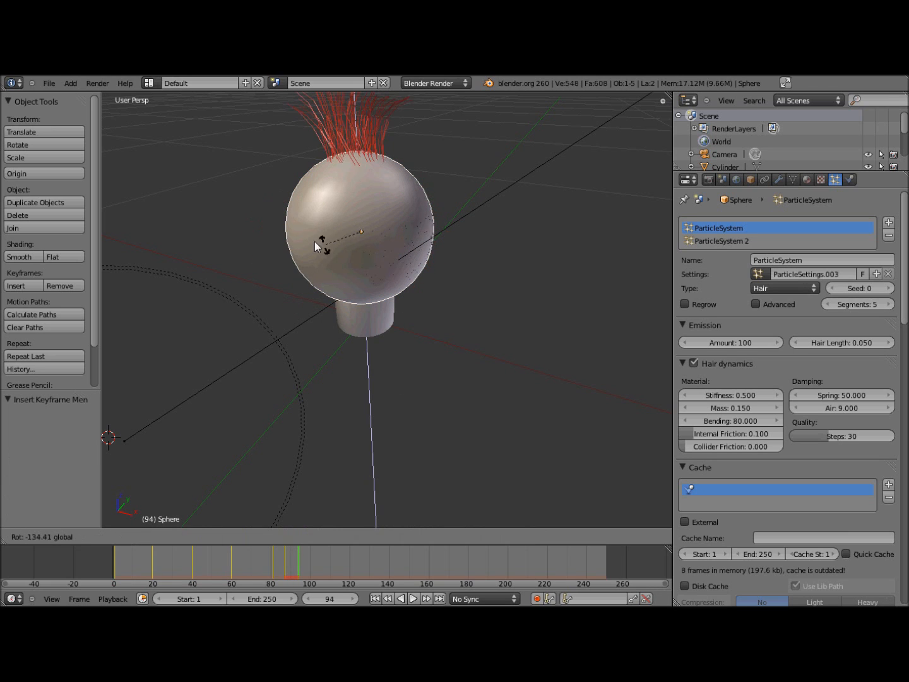
left_click(282, 199)
key("i")
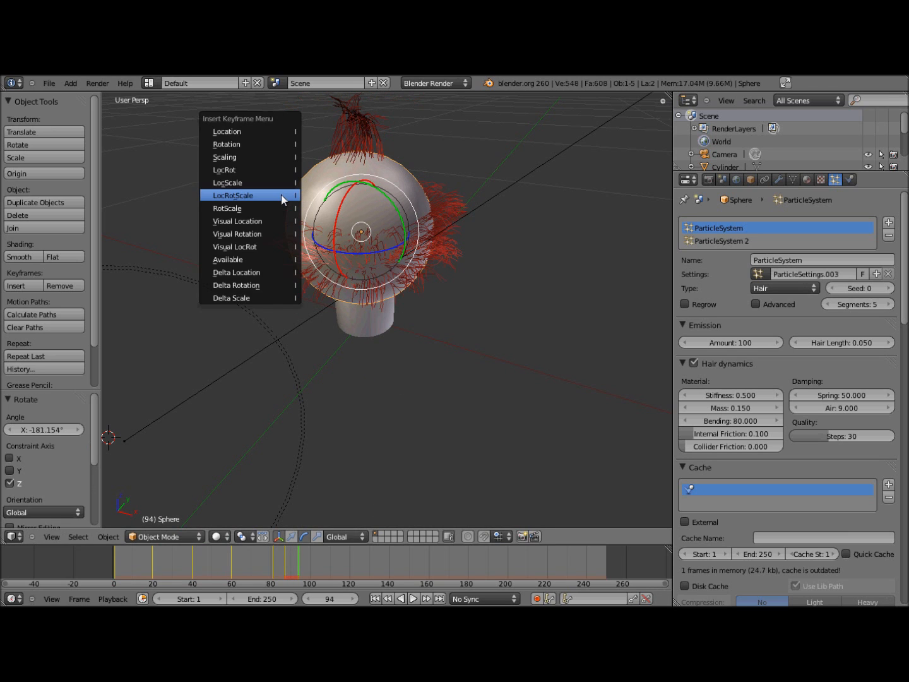
left_click(282, 194)
Step: Play the whole rotation animation from the start and inspect the moving hair from different angles
left_click(121, 559)
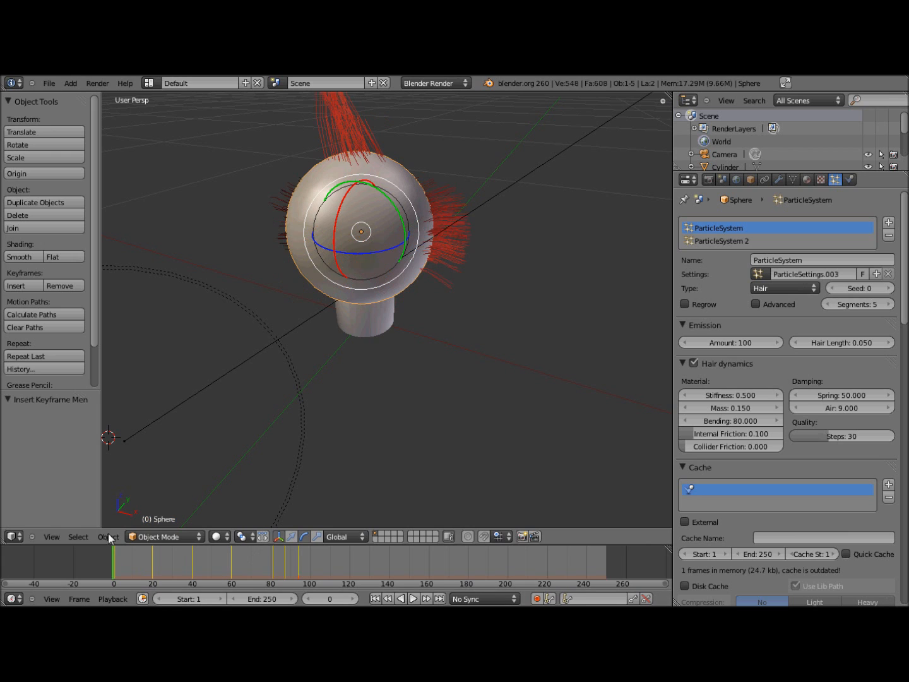
key("alt+a")
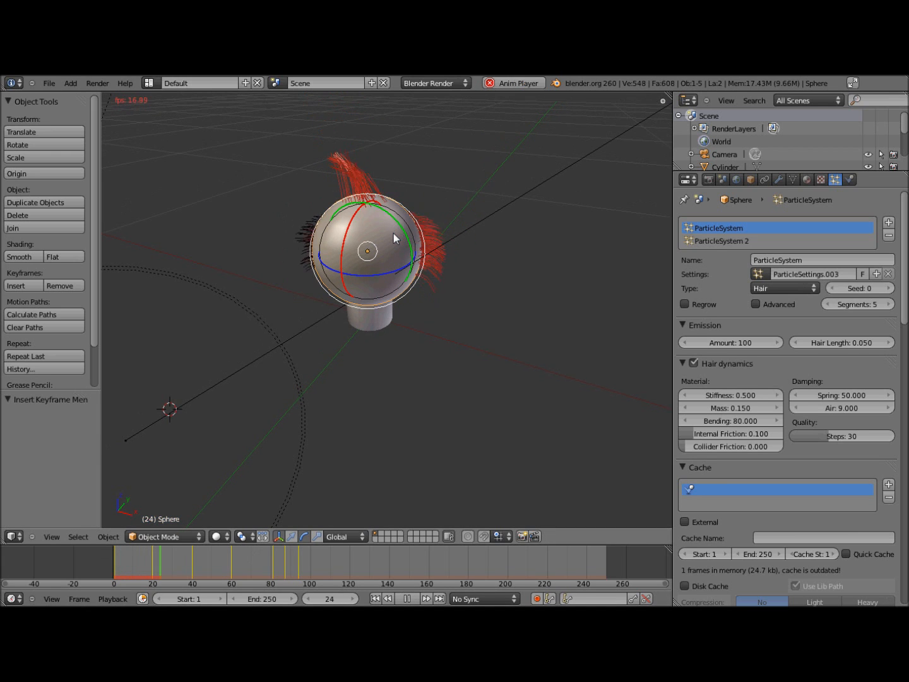
middle_click_drag(393, 235, 386, 200)
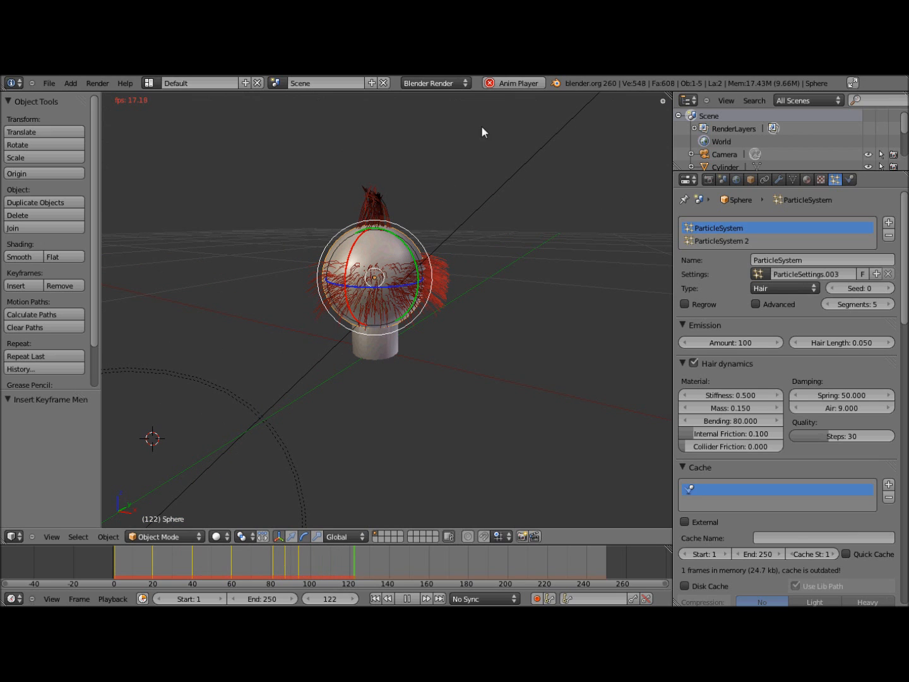
left_click(508, 82)
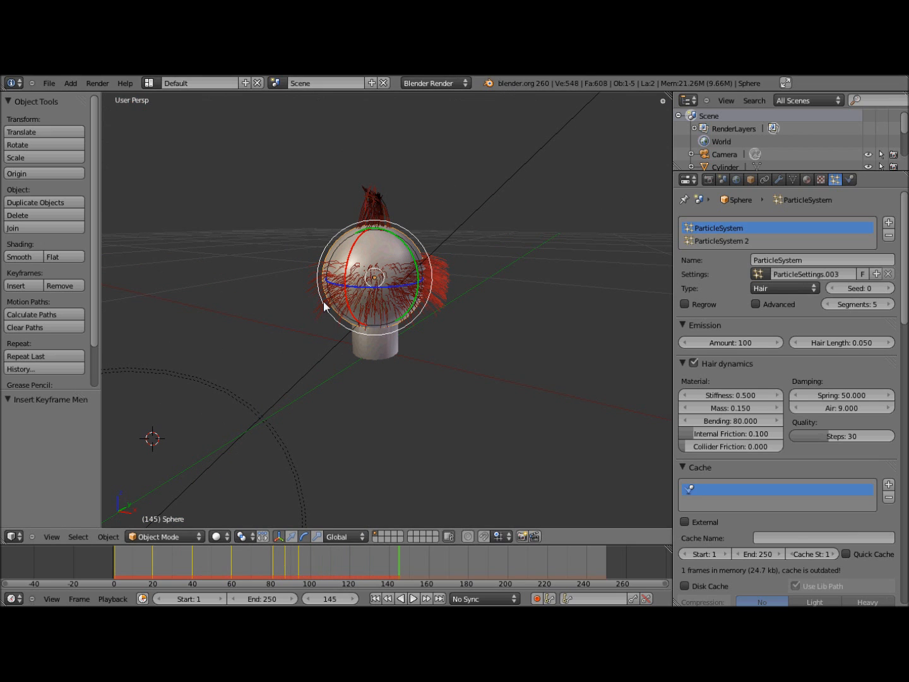
middle_click_drag(284, 335, 389, 334)
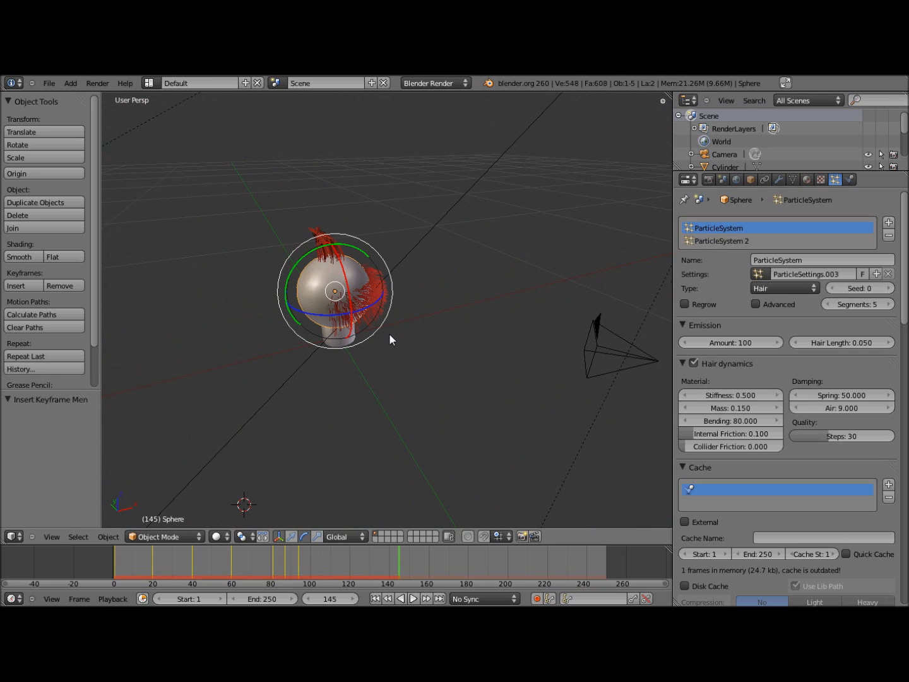